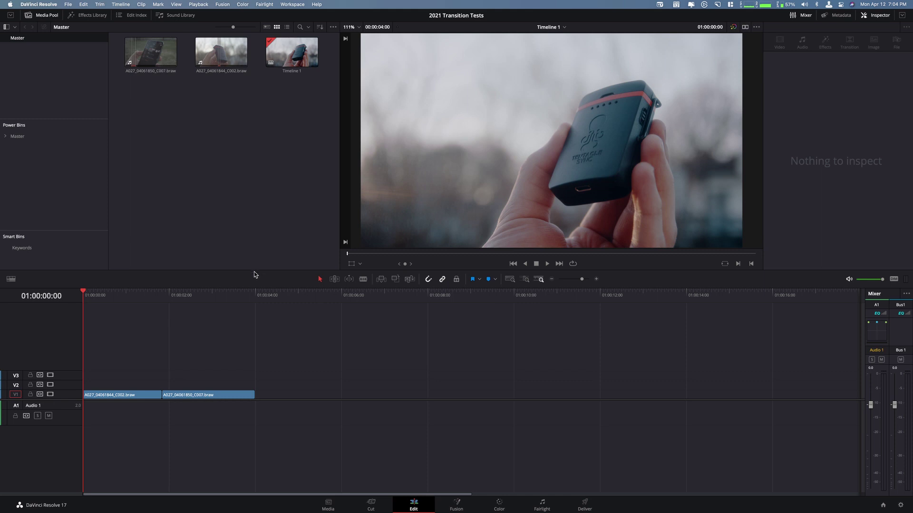
Enlarge the media pool and viewer area, and open the Cars bin inside the Nitrozme Objects Transitions power bin.
{"action": "left_click_drag", "start_coordinate": [259, 270], "coordinate": [258, 303]}
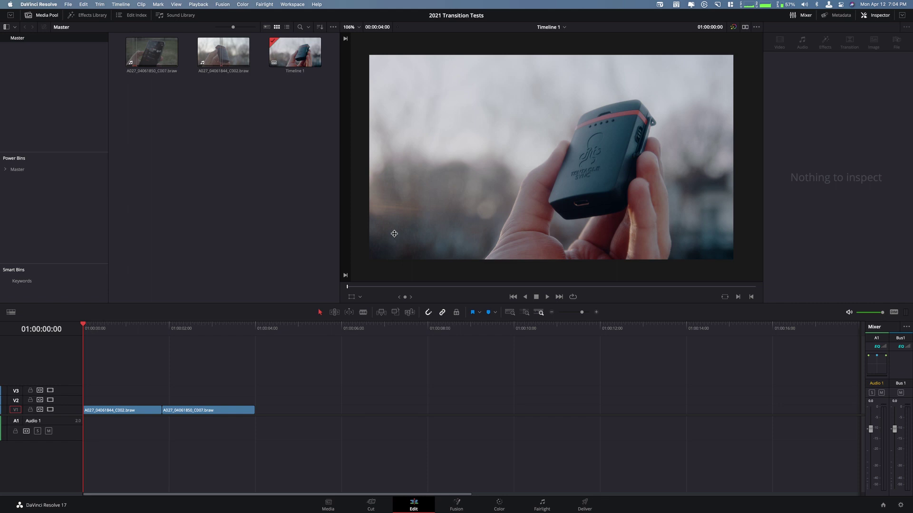
{"action": "left_click", "coordinate": [23, 171]}
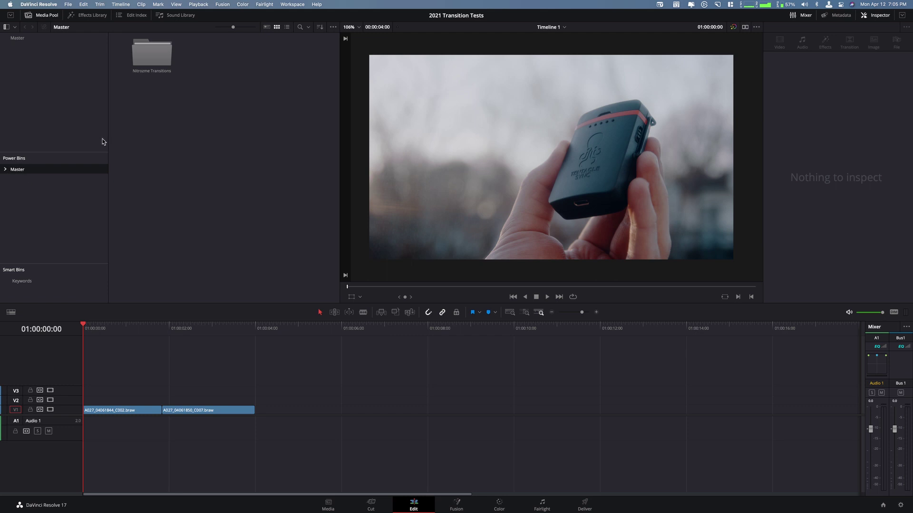
{"action": "double_click", "coordinate": [151, 58]}
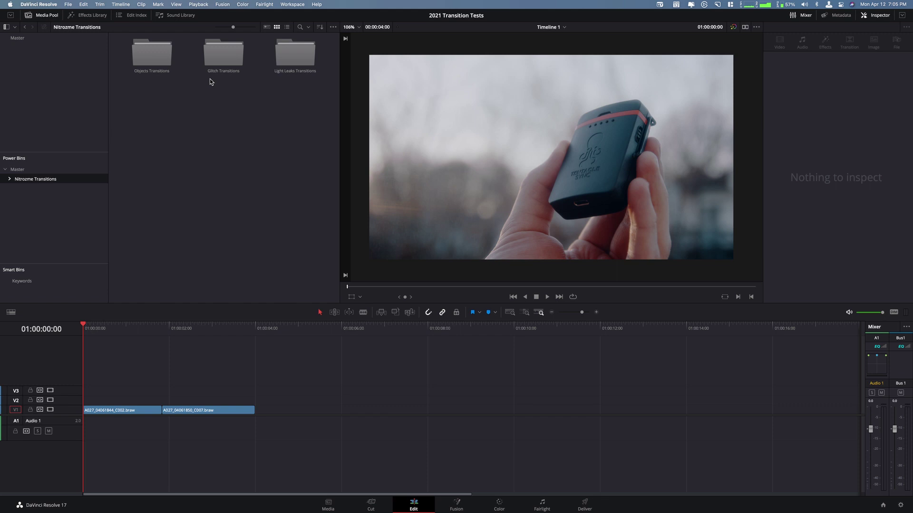
{"action": "double_click", "coordinate": [166, 60]}
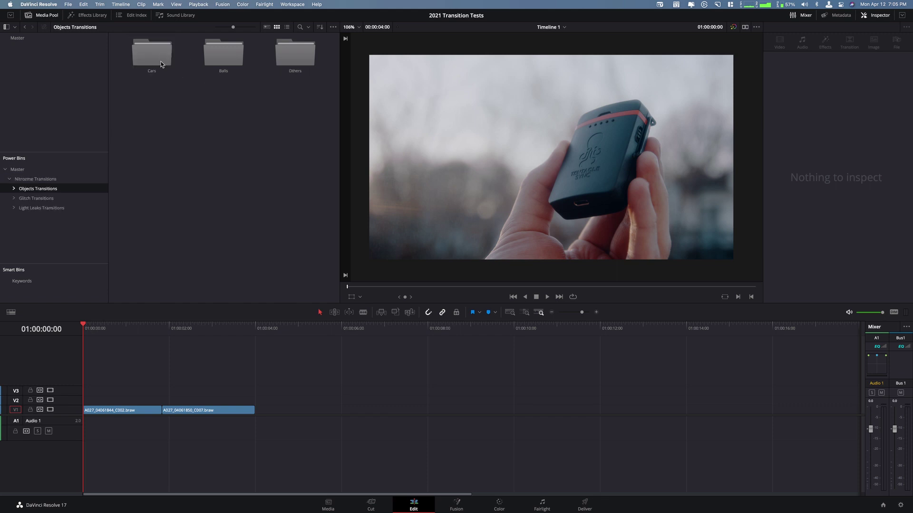
{"action": "left_click", "coordinate": [156, 58]}
{"action": "double_click", "coordinate": [156, 58]}
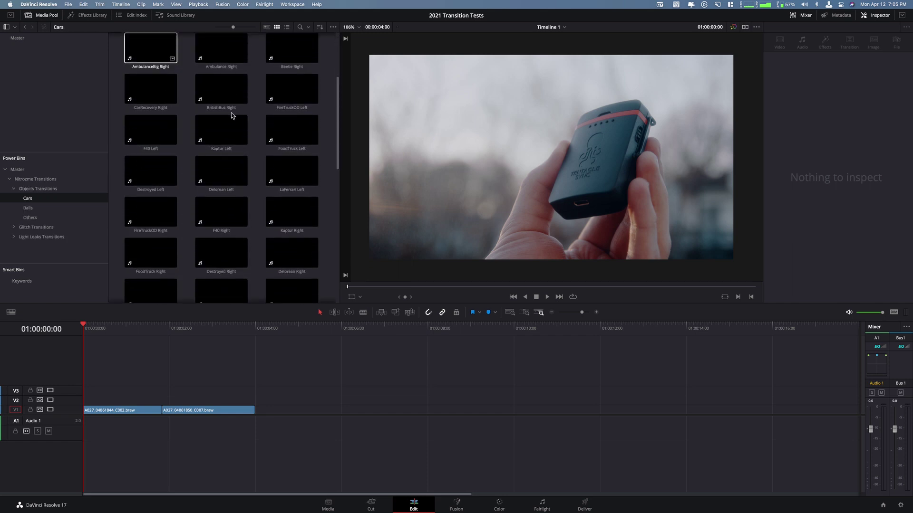
Place the Police Left transition on V2 over the cut between the two clips and preview it.
{"action": "scroll", "coordinate": [233, 116], "scroll_direction": "down", "scroll_amount": 5}
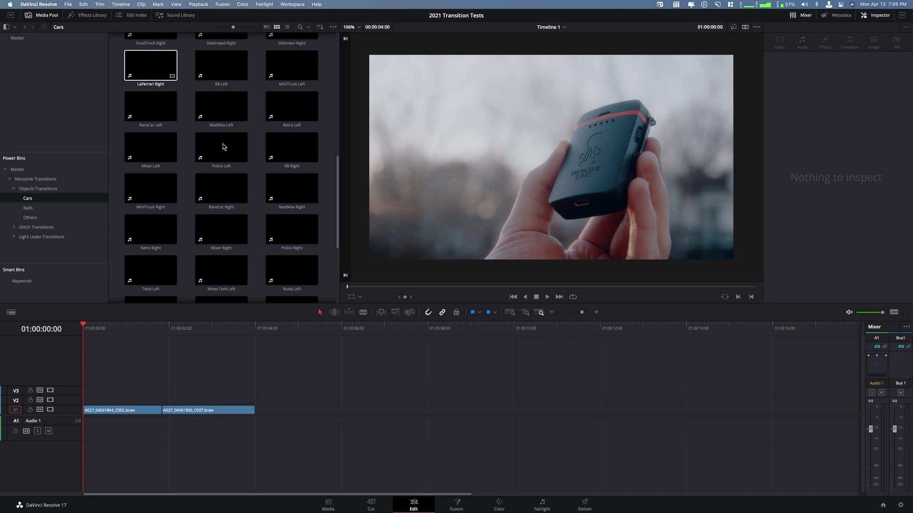
{"action": "left_click_drag", "start_coordinate": [220, 145], "coordinate": [161, 401]}
{"action": "left_click", "coordinate": [150, 328]}
{"action": "key", "text": "space"}
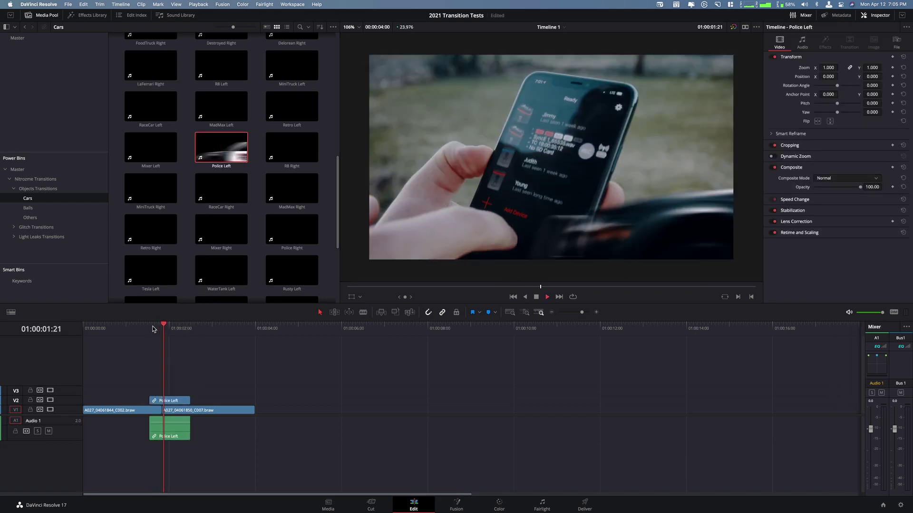
{"action": "left_click_drag", "start_coordinate": [167, 336], "coordinate": [171, 334]}
Replace the Police Left clip on V2 with the WaterTank Left transition over the cut and play it.
{"action": "left_click", "coordinate": [177, 402]}
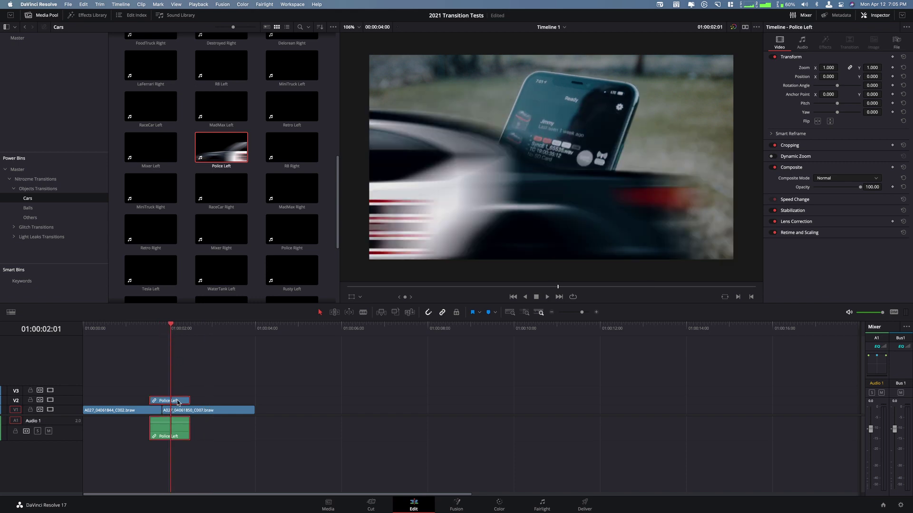
{"action": "key", "text": "Delete"}
{"action": "scroll", "coordinate": [224, 214], "scroll_direction": "down", "scroll_amount": 3}
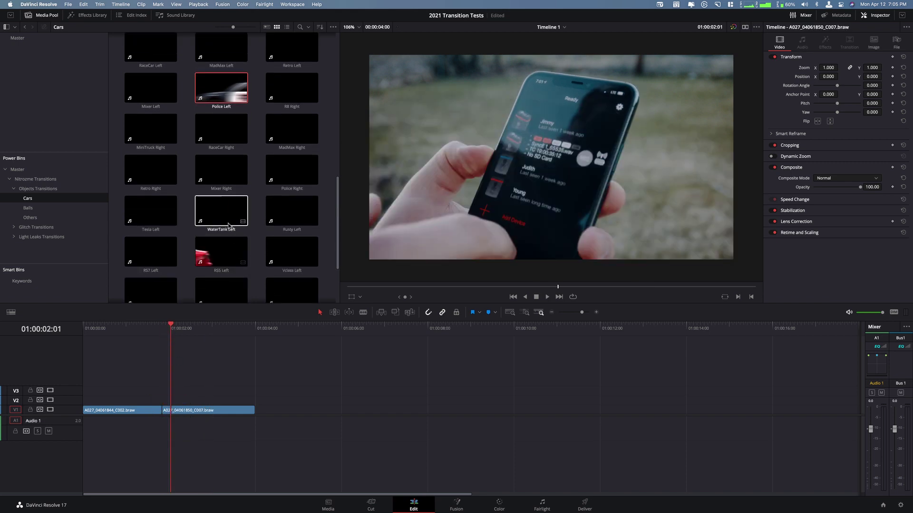
{"action": "left_click_drag", "start_coordinate": [227, 219], "coordinate": [139, 399]}
{"action": "key", "text": "slash"}
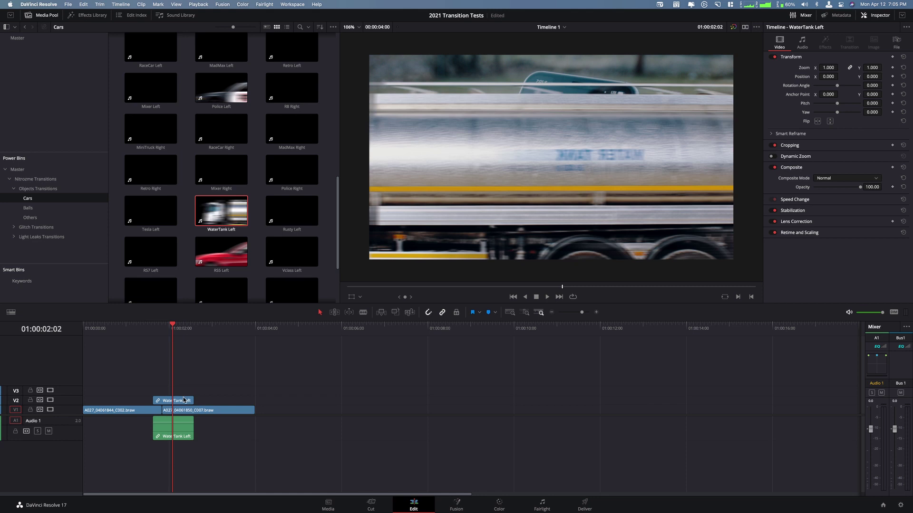
Scale the WaterTank Left clip to a zoom of 1.970 and preview the transition.
{"action": "left_click", "coordinate": [161, 333]}
{"action": "left_click", "coordinate": [180, 402]}
{"action": "key", "text": "Right"}
{"action": "key", "text": "Right"}
{"action": "key", "text": "Right"}
{"action": "key", "text": "Right"}
{"action": "key", "text": "Right"}
{"action": "key", "text": "Right"}
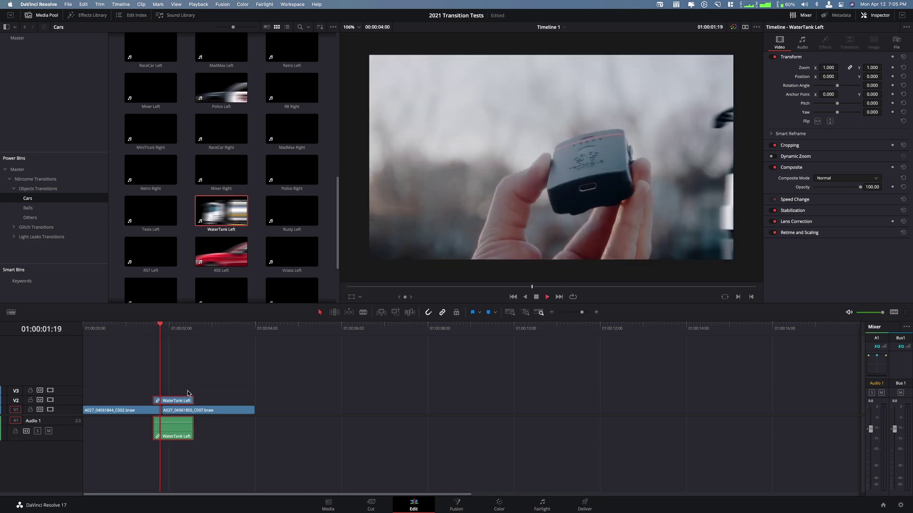
{"action": "left_click_drag", "start_coordinate": [829, 69], "coordinate": [826, 70]}
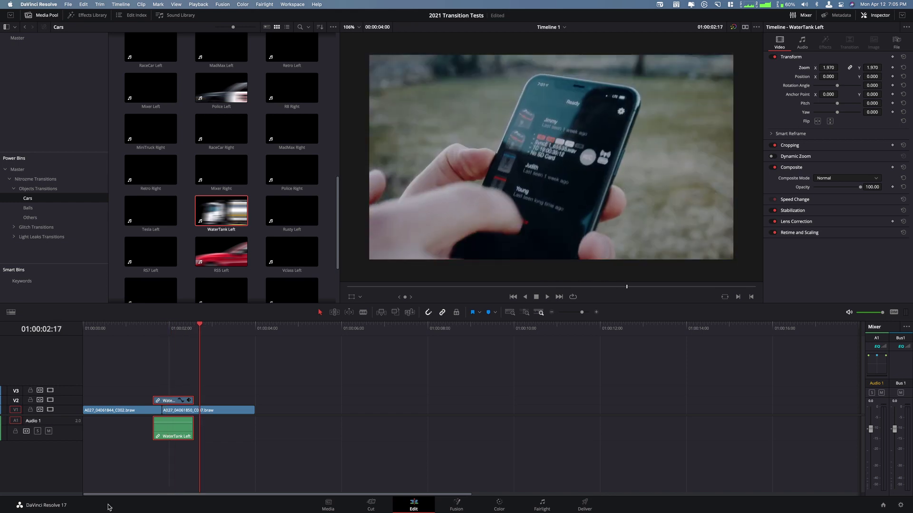
{"action": "left_click", "coordinate": [160, 334]}
{"action": "key", "text": "/"}
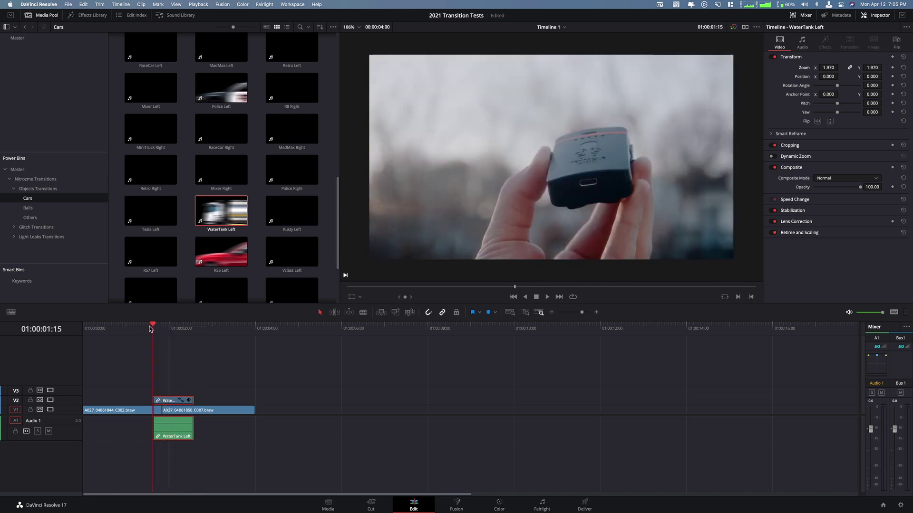
Move the WaterTank Left clip on V2 about four frames earlier and replay the transition.
{"action": "left_click_drag", "start_coordinate": [162, 402], "coordinate": [159, 401]}
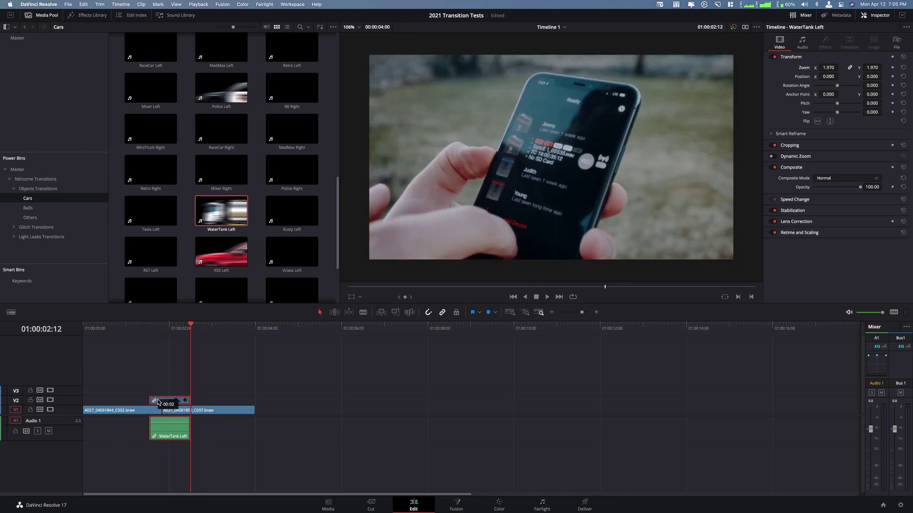
{"action": "left_click", "coordinate": [150, 332]}
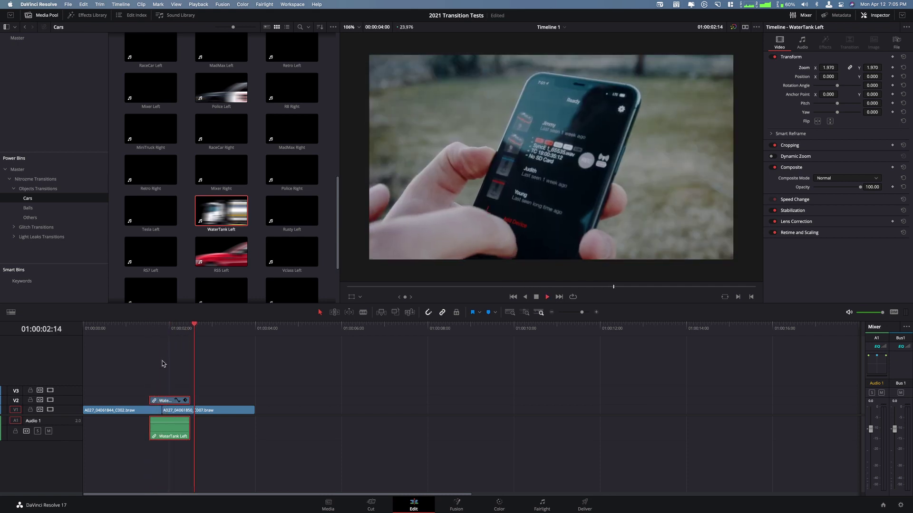
{"action": "left_click_drag", "start_coordinate": [167, 401], "coordinate": [162, 401]}
{"action": "key", "text": "/"}
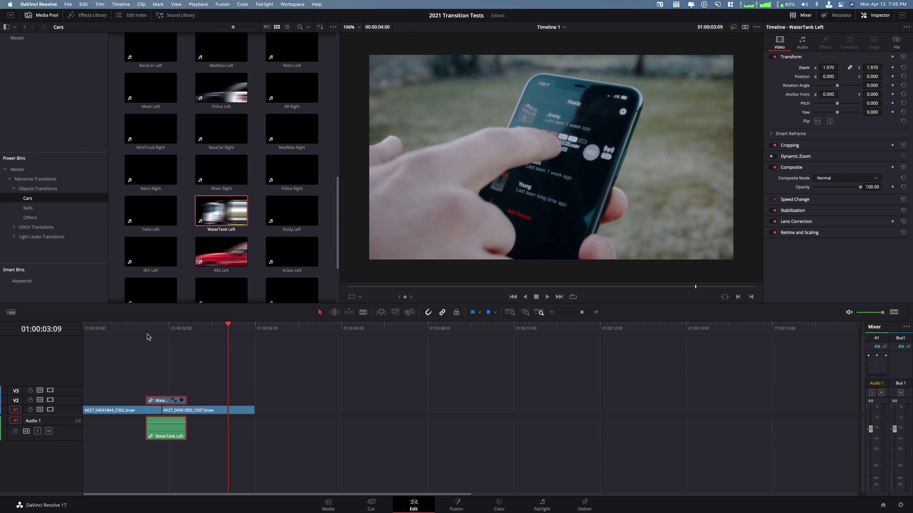
{"action": "key", "text": "space"}
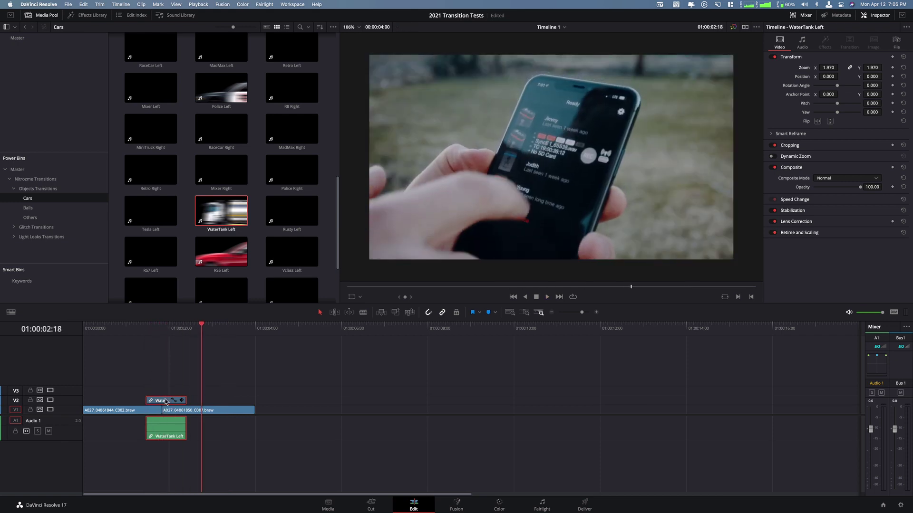
Delete the WaterTank Left clip from the timeline and look through the other transitions in the Cars bin.
{"action": "key", "text": "Delete"}
{"action": "scroll", "coordinate": [233, 157], "scroll_direction": "down", "scroll_amount": 2}
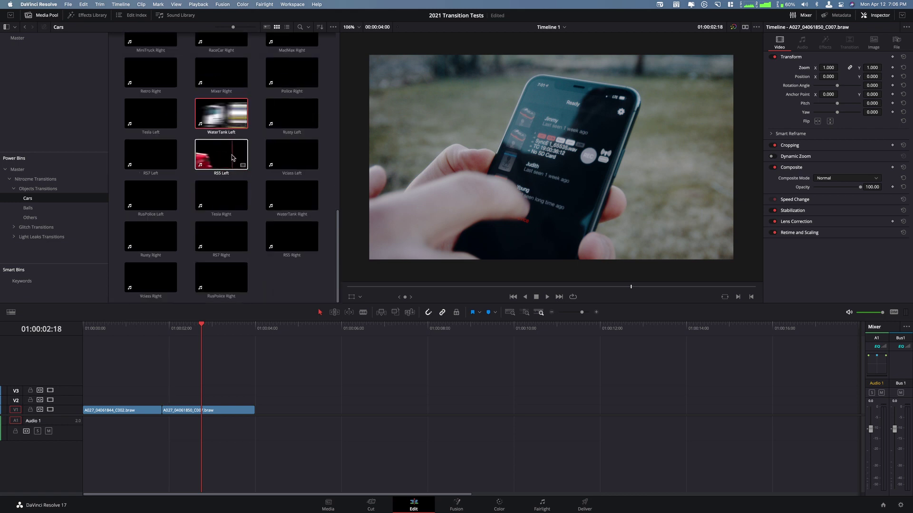
{"action": "scroll", "coordinate": [233, 157], "scroll_direction": "up", "scroll_amount": 5}
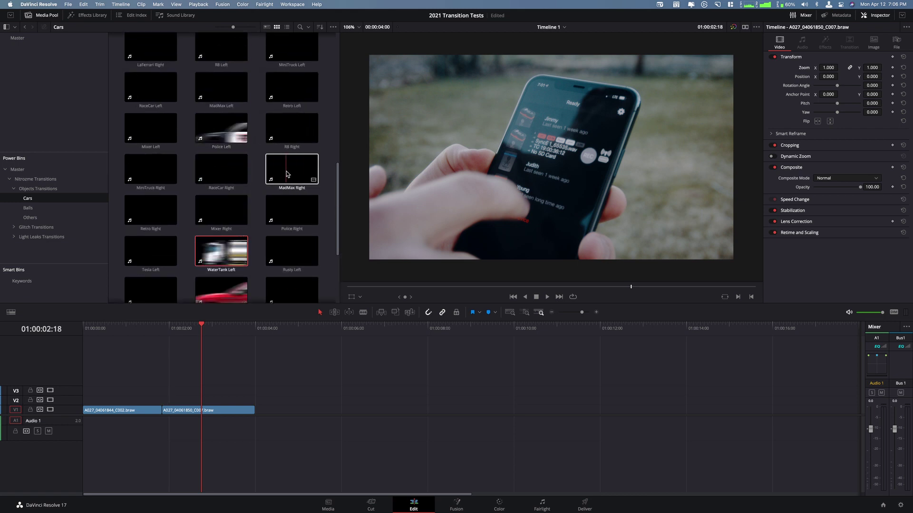
{"action": "scroll", "coordinate": [164, 142], "scroll_direction": "up", "scroll_amount": 4}
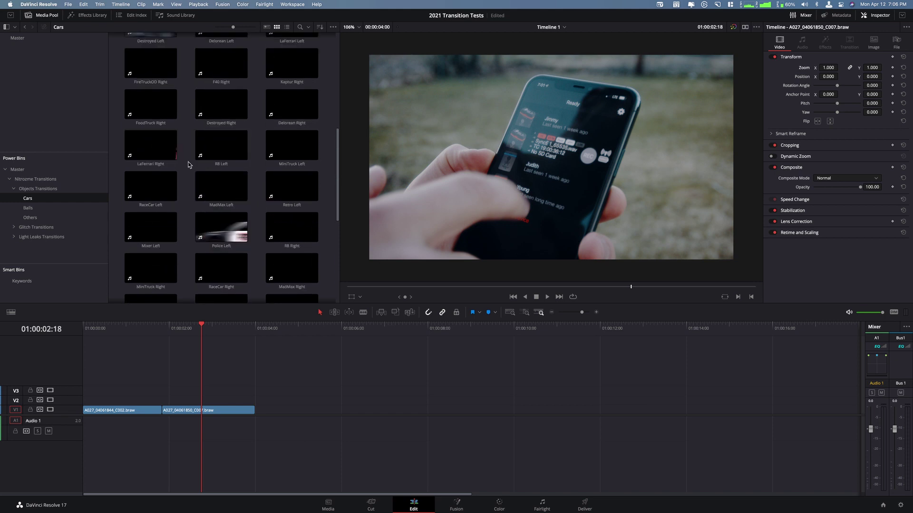
Look through the transitions in the Balls and Others bins and return to the Nitrozme Transitions bin.
{"action": "left_click", "coordinate": [25, 27]}
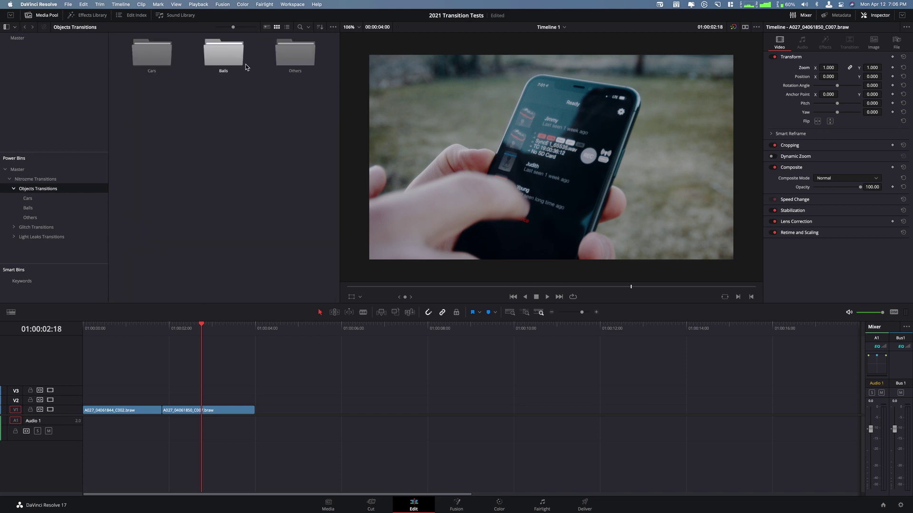
{"action": "double_click", "coordinate": [224, 51]}
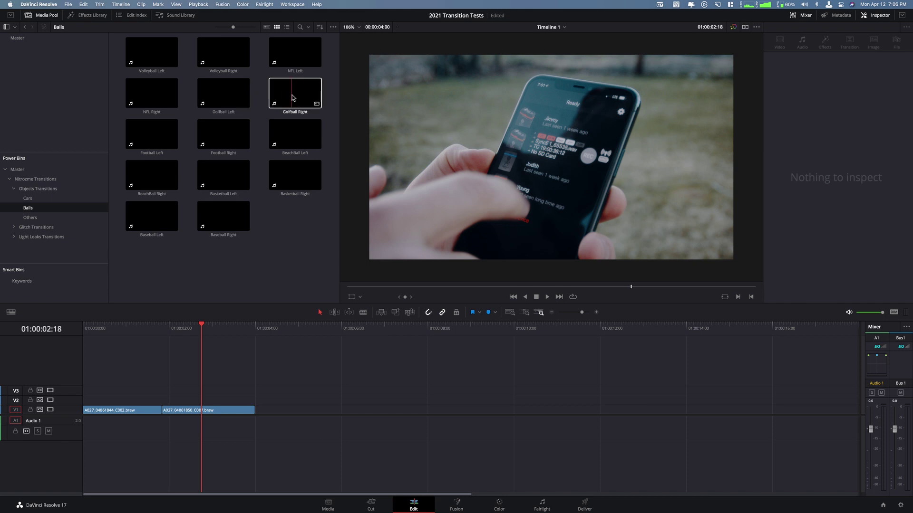
{"action": "left_click", "coordinate": [25, 27]}
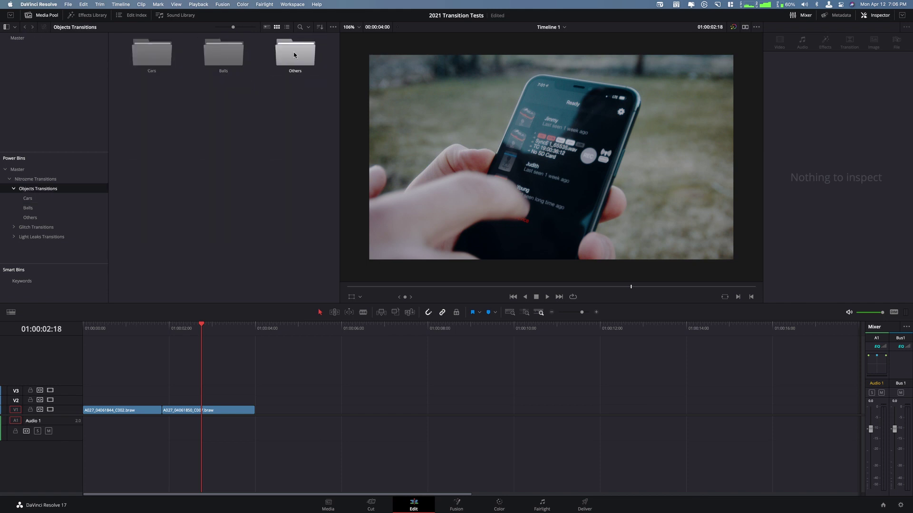
{"action": "double_click", "coordinate": [295, 51]}
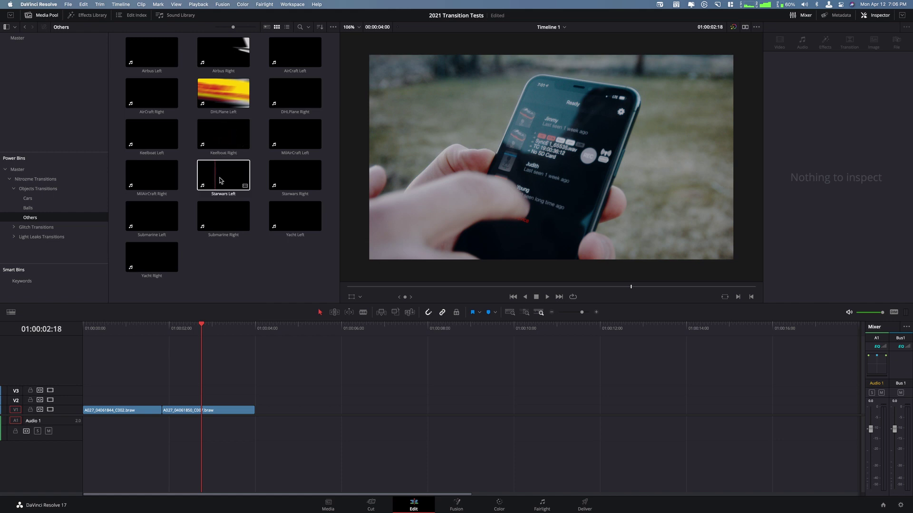
{"action": "left_click", "coordinate": [25, 29]}
{"action": "left_click", "coordinate": [26, 29]}
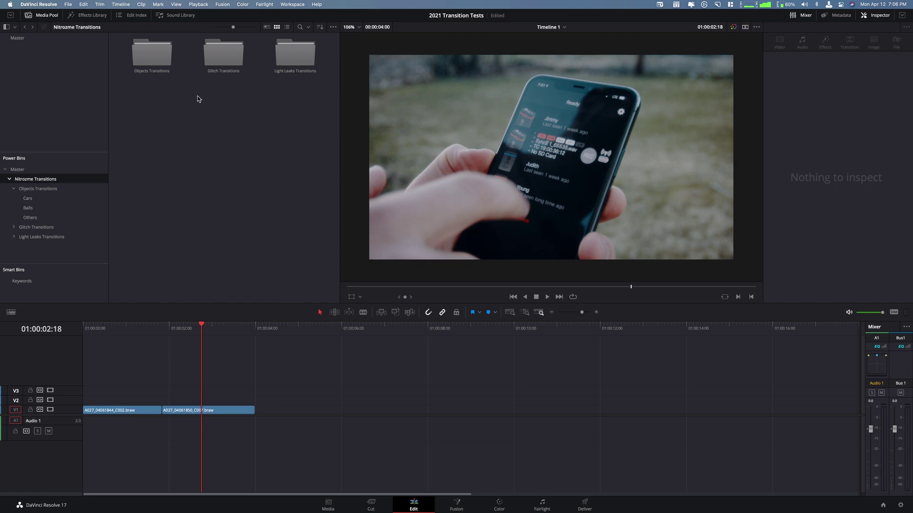
Place the GLITCH_14 transition from the Bad Signal bin on V2 over the cut and play it.
{"action": "double_click", "coordinate": [217, 61]}
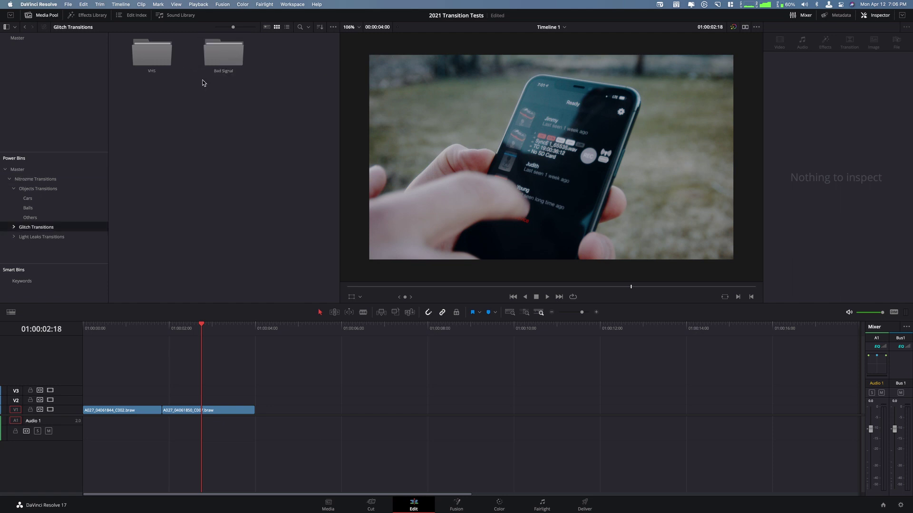
{"action": "double_click", "coordinate": [221, 51]}
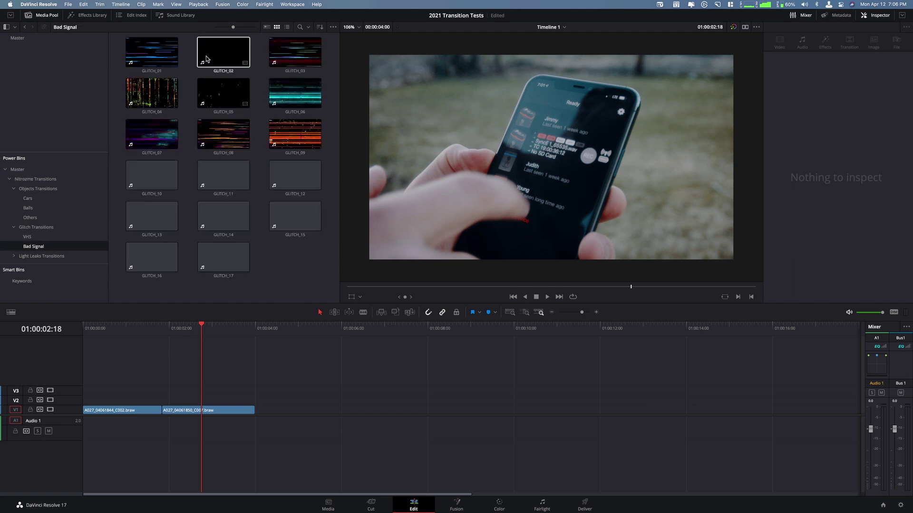
{"action": "left_click_drag", "start_coordinate": [246, 221], "coordinate": [150, 398]}
{"action": "key", "text": "/"}
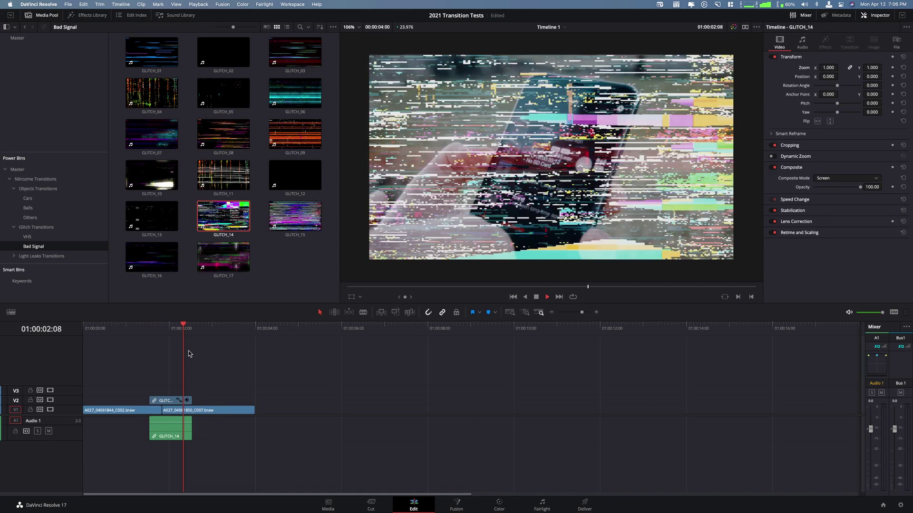
Replace the GLITCH_14 clip on V2 with GLITCH_16 over the cut and play the transition.
{"action": "left_click", "coordinate": [162, 402]}
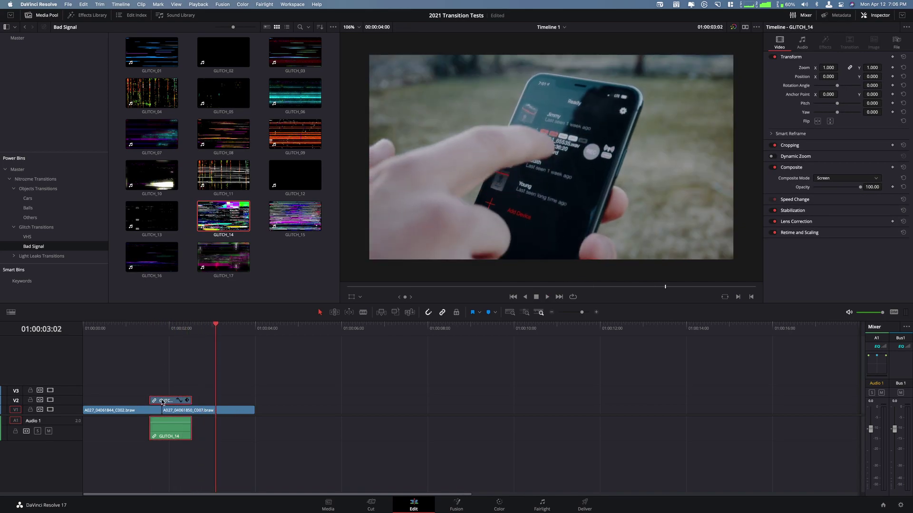
{"action": "key", "text": "Delete"}
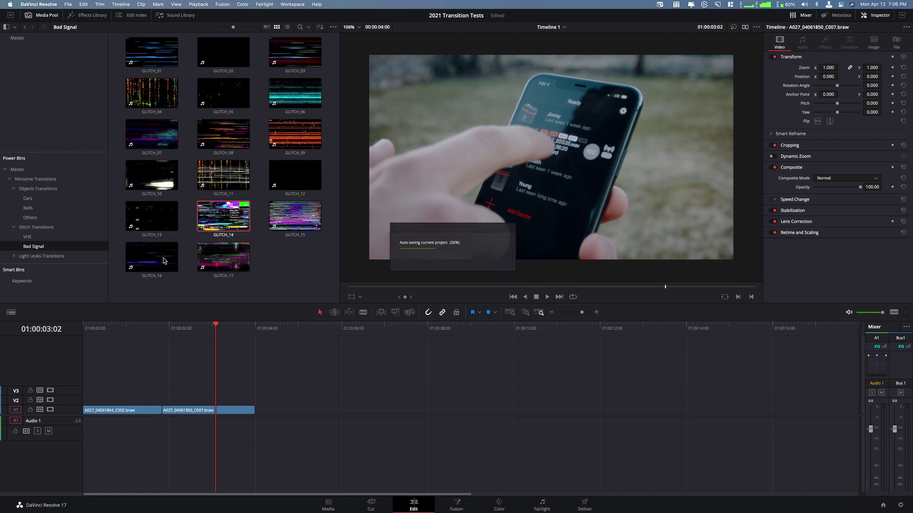
{"action": "left_click_drag", "start_coordinate": [162, 260], "coordinate": [164, 400]}
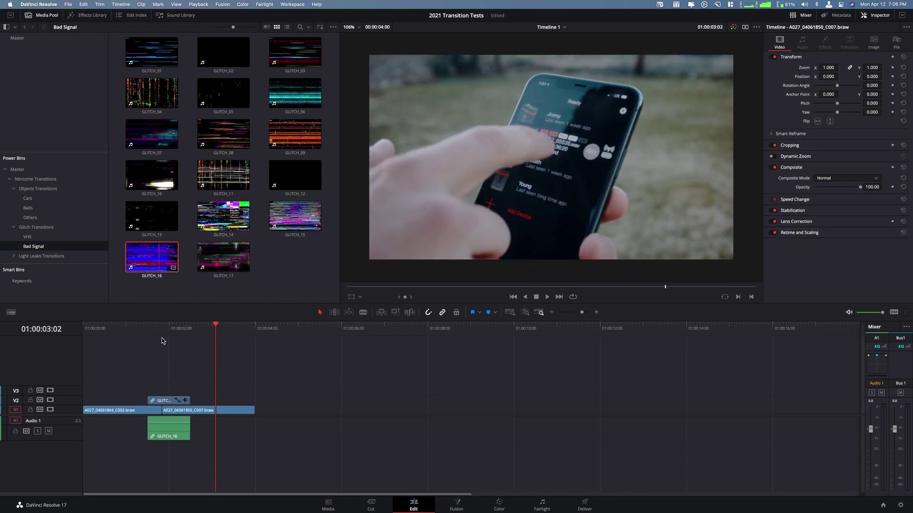
{"action": "left_click", "coordinate": [162, 326]}
{"action": "key", "text": "space"}
{"action": "left_click_drag", "start_coordinate": [162, 330], "coordinate": [137, 334]}
{"action": "key", "text": "space"}
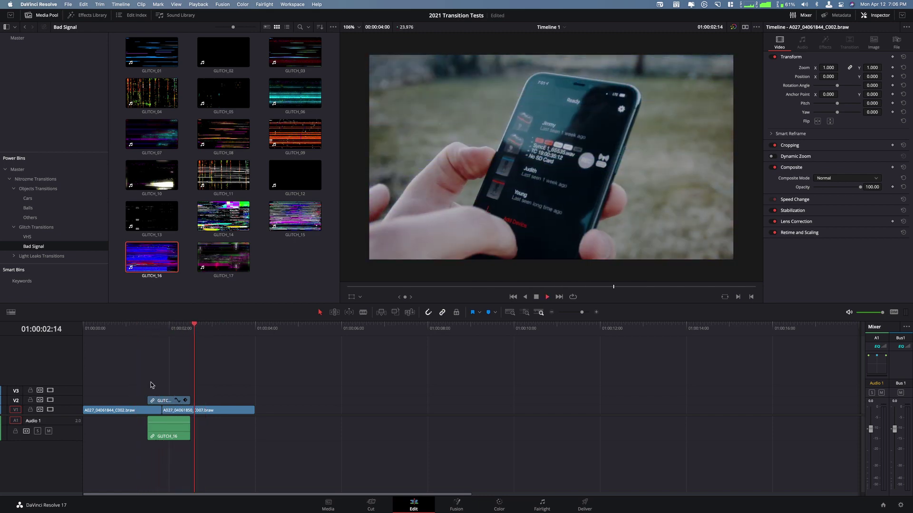
Delete the GLITCH_16 clip from the timeline, then view the VHS bin and return to Glitch Transitions.
{"action": "left_click", "coordinate": [159, 402]}
{"action": "key", "text": "BackSpace"}
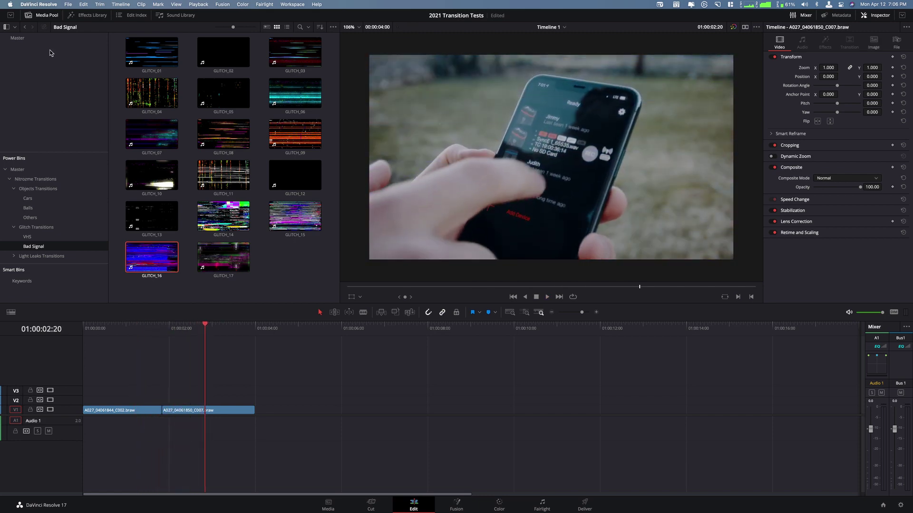
{"action": "left_click", "coordinate": [26, 29]}
{"action": "double_click", "coordinate": [147, 51]}
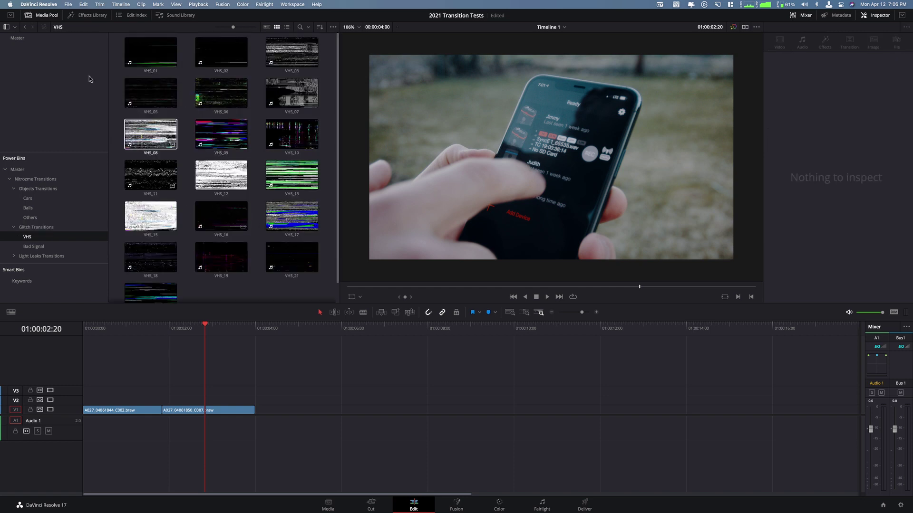
{"action": "left_click", "coordinate": [25, 27]}
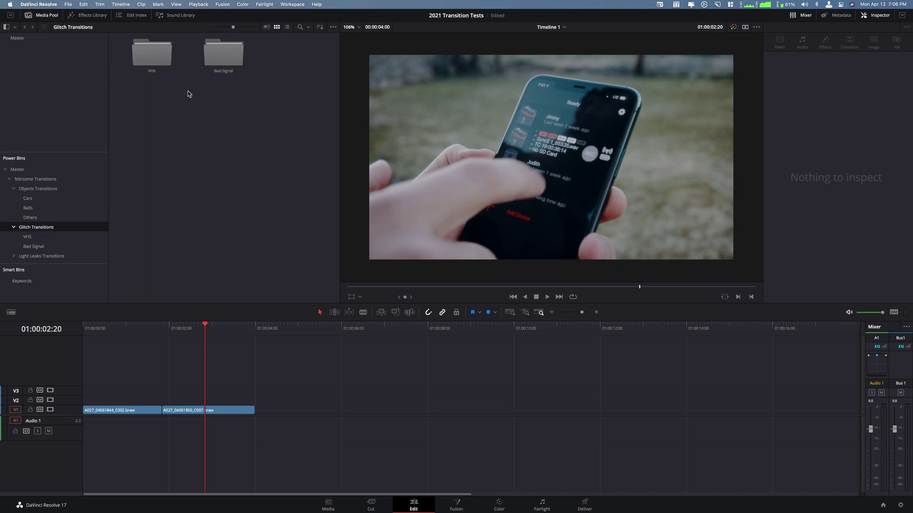
Open the Warm Erratic bin under Light Leaks Transitions and preview the Warm Erratic 05 and Warm Erratic 08 clips.
{"action": "left_click", "coordinate": [24, 27]}
{"action": "double_click", "coordinate": [295, 55]}
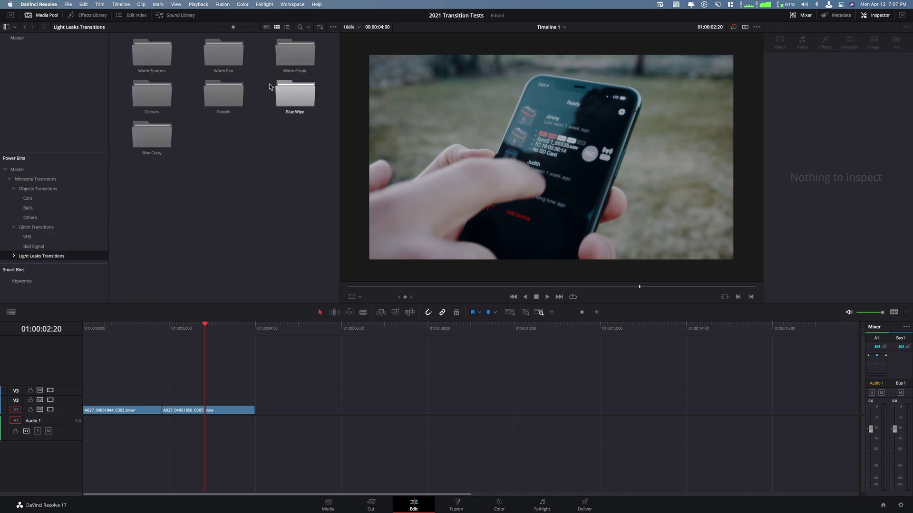
{"action": "double_click", "coordinate": [308, 53]}
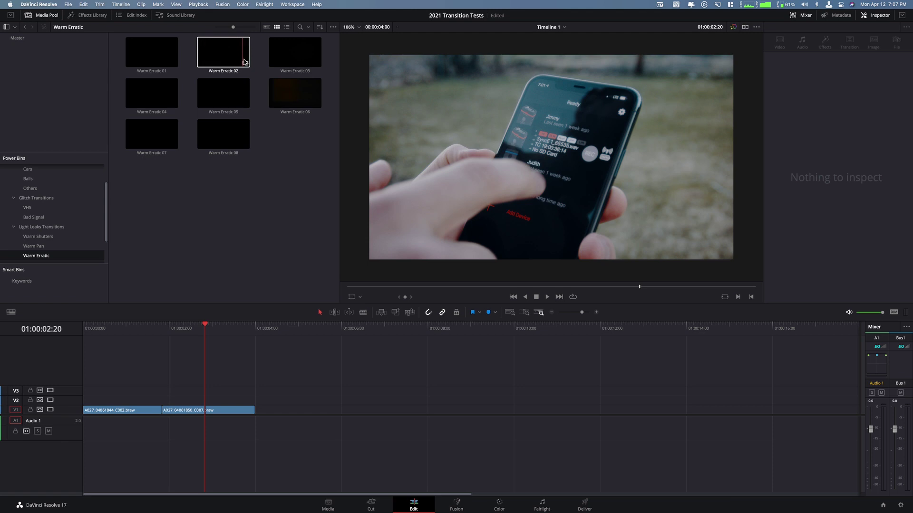
{"action": "double_click", "coordinate": [223, 95]}
{"action": "key", "text": "space"}
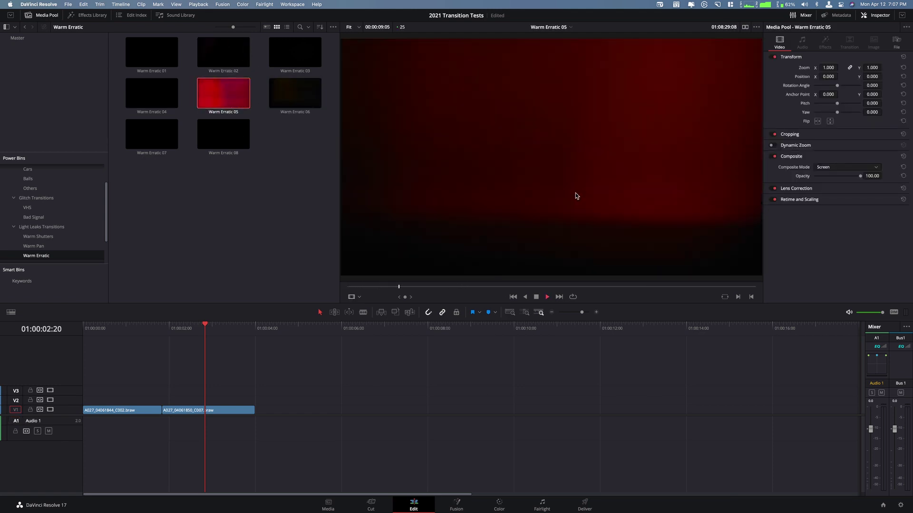
{"action": "double_click", "coordinate": [229, 142]}
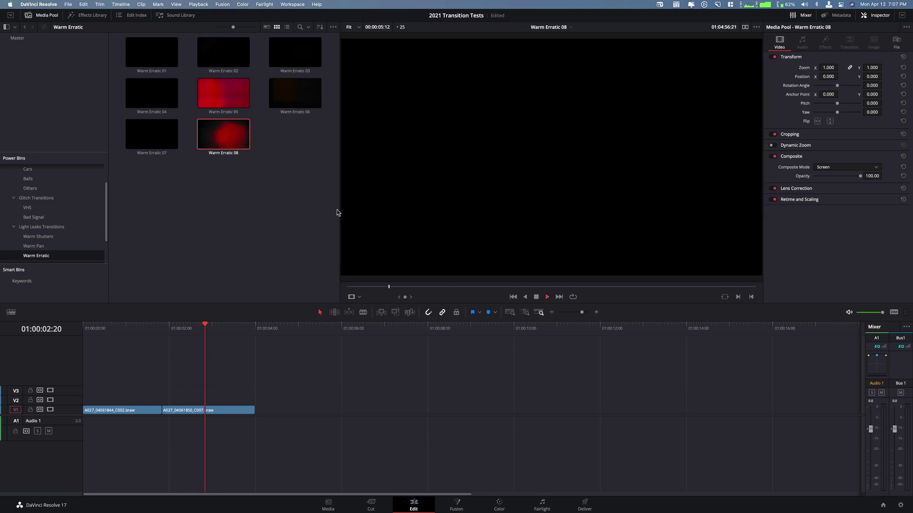
Preview the Blue Crazy 05 and Blue Crazy 06 light leaks from the Blue Crazy bin, then return to the Nitrozme Transitions bin.
{"action": "left_click", "coordinate": [25, 27]}
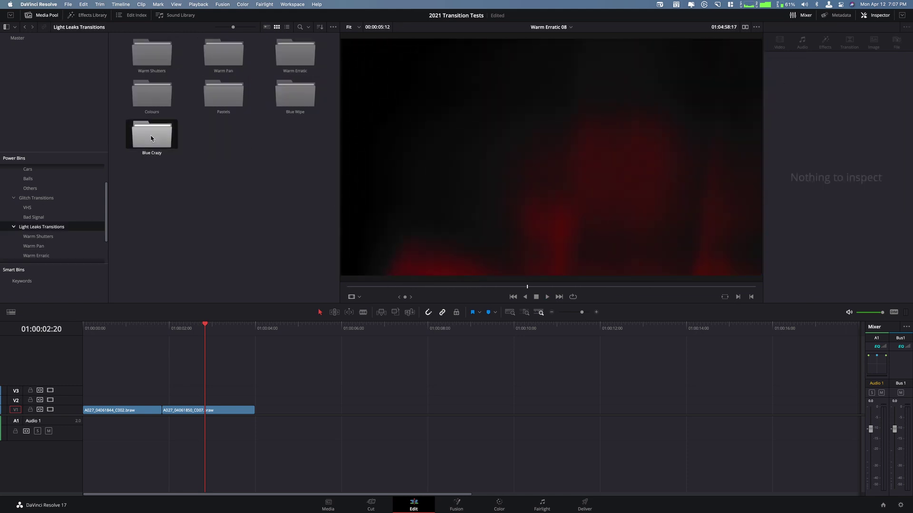
{"action": "double_click", "coordinate": [152, 135]}
{"action": "left_click", "coordinate": [235, 100]}
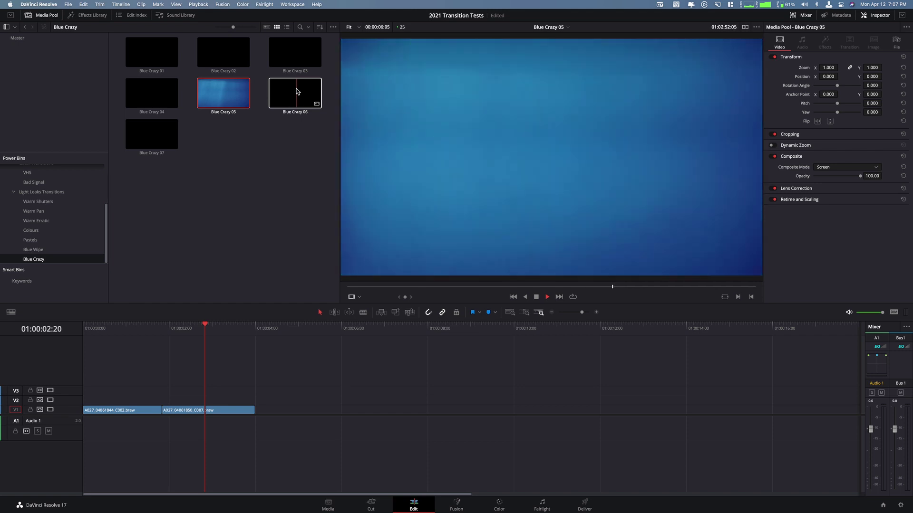
{"action": "left_click", "coordinate": [297, 94]}
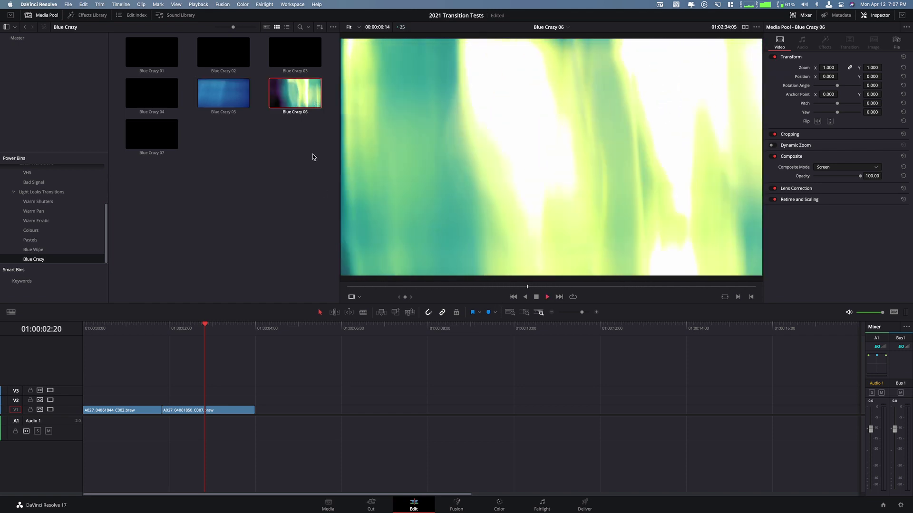
{"action": "left_click", "coordinate": [26, 27]}
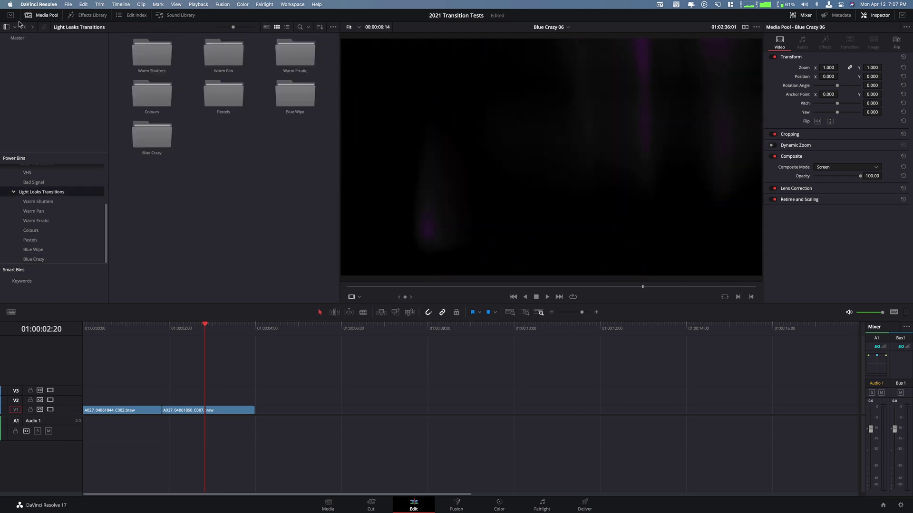
{"action": "left_click", "coordinate": [26, 28]}
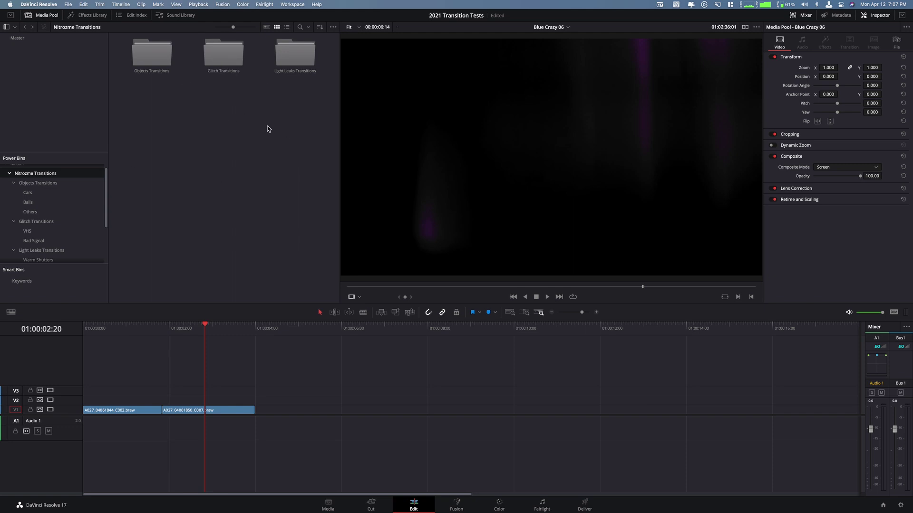
Bring up the Fusion Transitions in the Effects Library's video transitions and play the plain cut between the two V1 clips.
{"action": "left_click", "coordinate": [89, 15]}
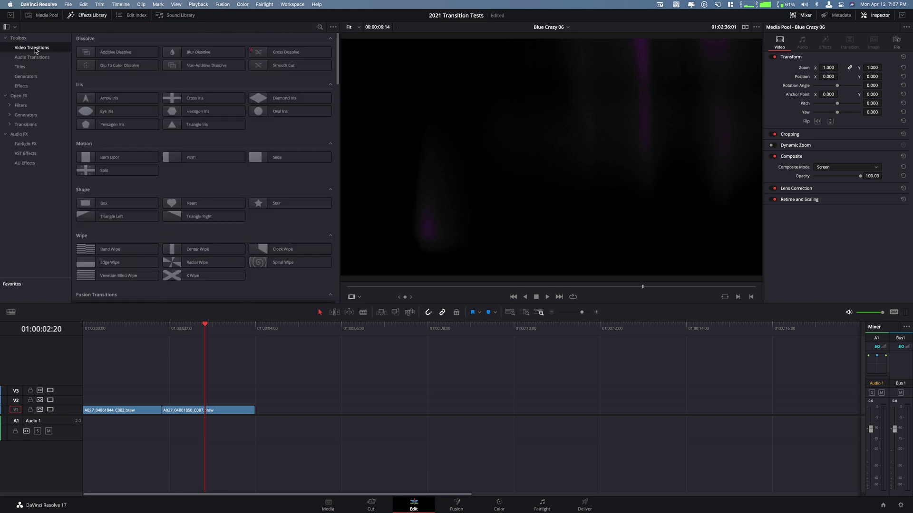
{"action": "scroll", "coordinate": [131, 94], "scroll_direction": "down", "scroll_amount": 5}
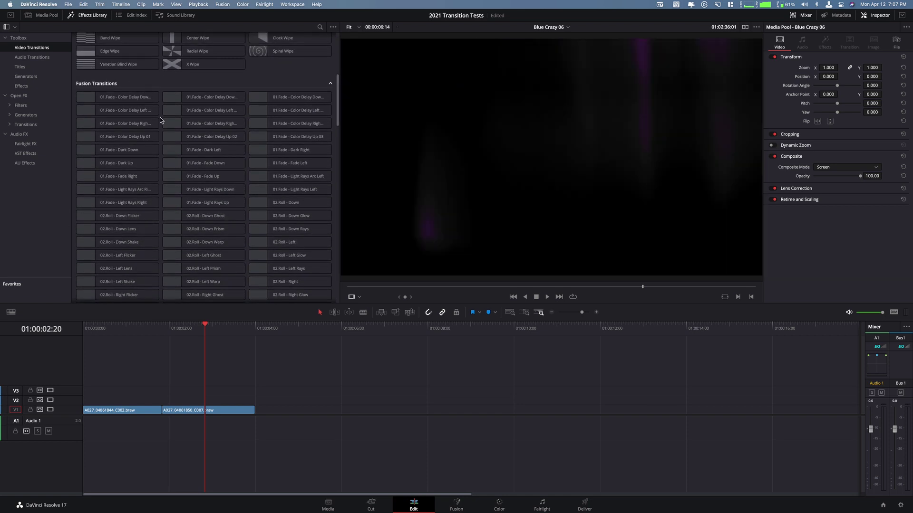
{"action": "left_click", "coordinate": [162, 335]}
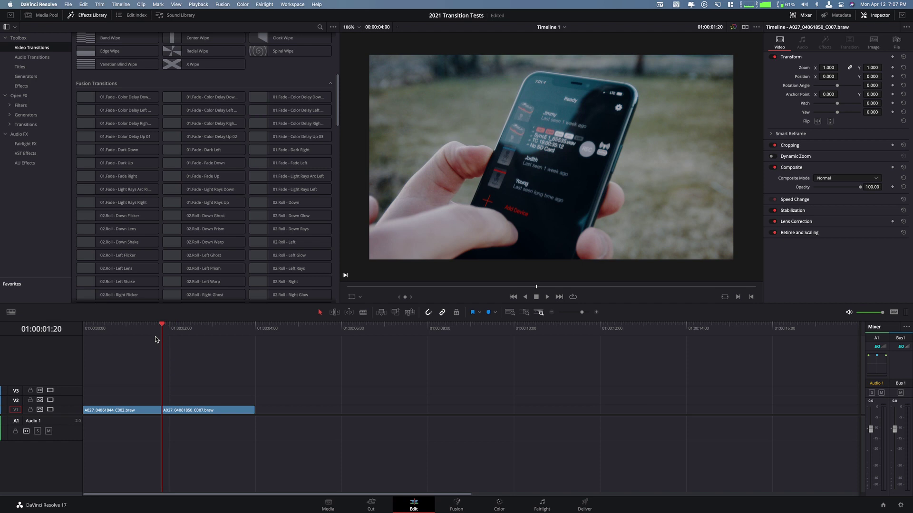
{"action": "left_click", "coordinate": [147, 335]}
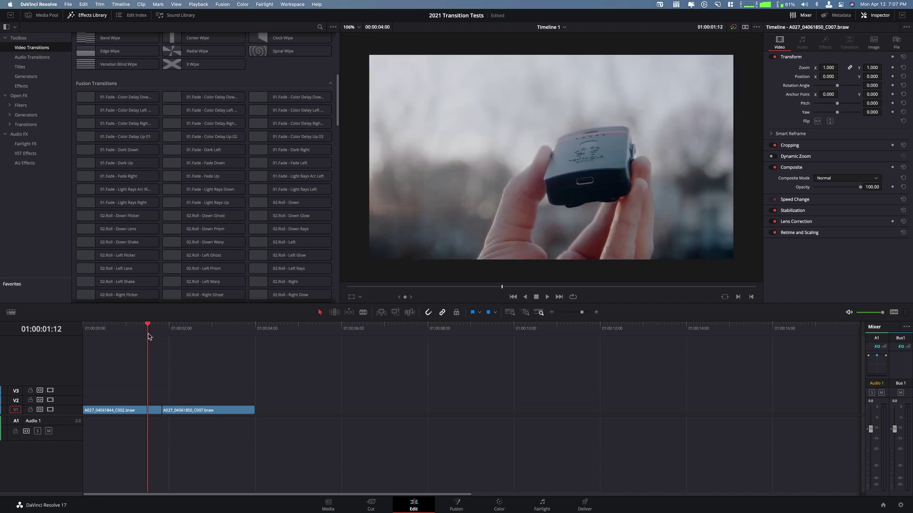
{"action": "key", "text": "space"}
{"action": "left_click", "coordinate": [147, 334]}
{"action": "key", "text": "space"}
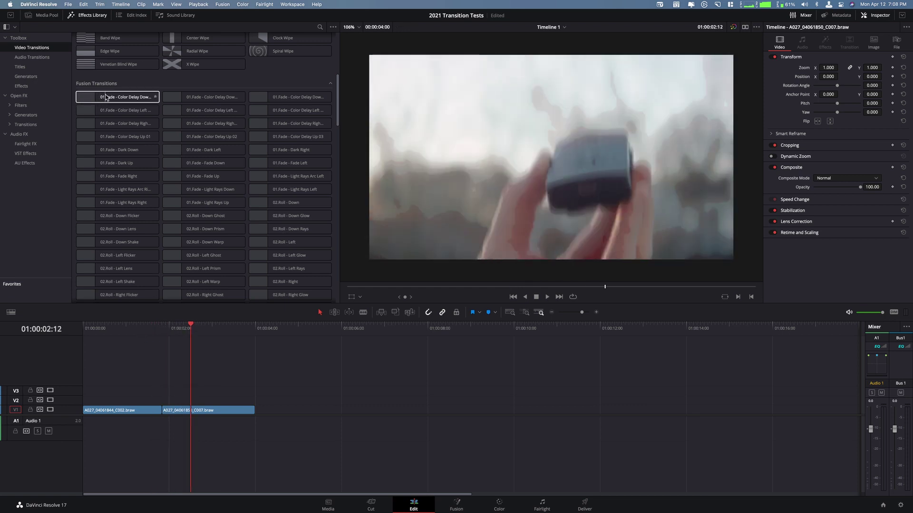
Browse the Fusion Transitions, apply 07.Glitch - Roll Left 05 to the cut between the V1 clips and play through it.
{"action": "scroll", "coordinate": [205, 138], "scroll_direction": "down", "scroll_amount": 5}
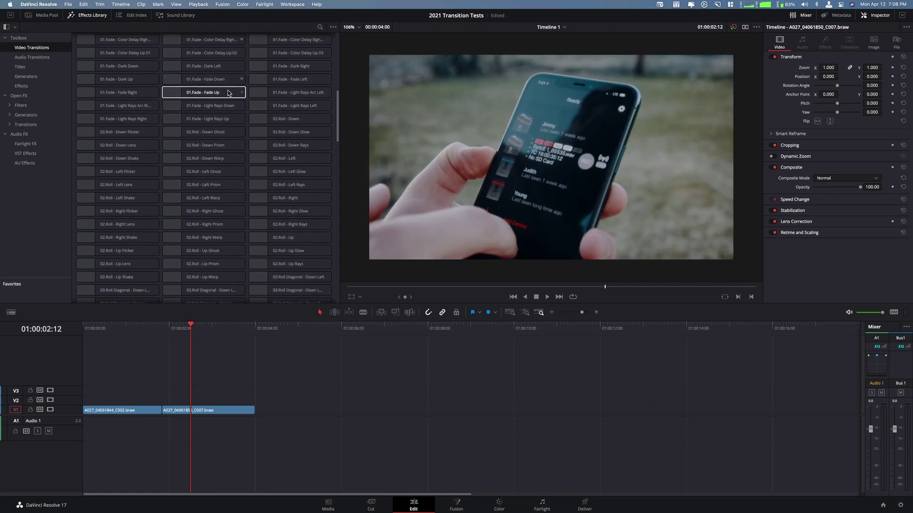
{"action": "scroll", "coordinate": [270, 180], "scroll_direction": "down", "scroll_amount": 10}
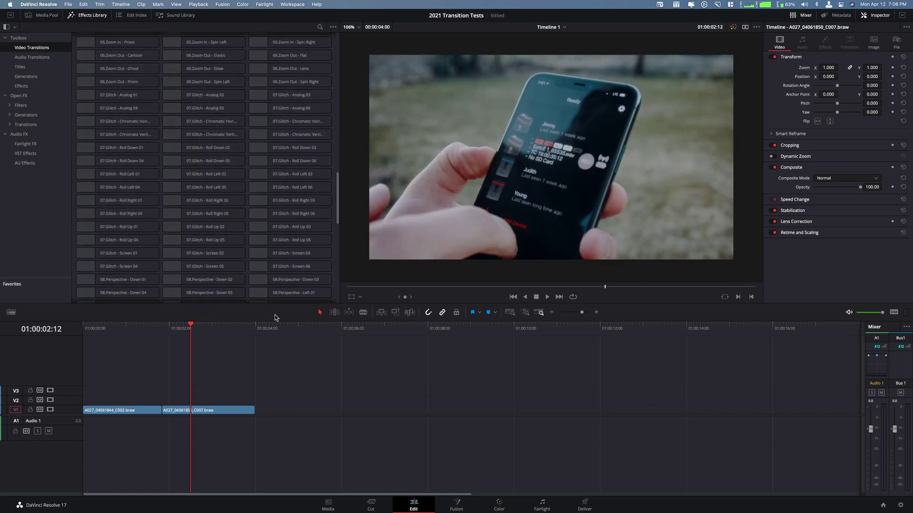
{"action": "scroll", "coordinate": [240, 153], "scroll_direction": "down", "scroll_amount": 5}
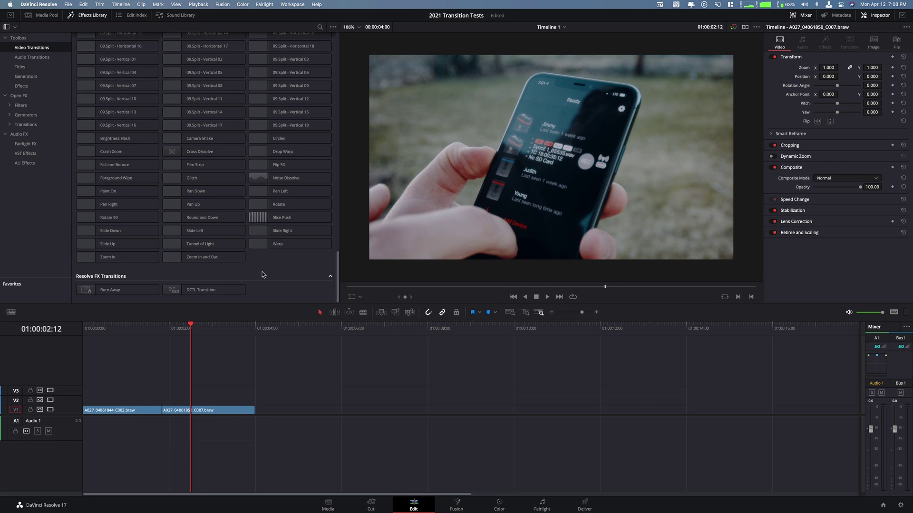
{"action": "scroll", "coordinate": [260, 277], "scroll_direction": "up", "scroll_amount": 1}
{"action": "scroll", "coordinate": [257, 280], "scroll_direction": "up", "scroll_amount": 10}
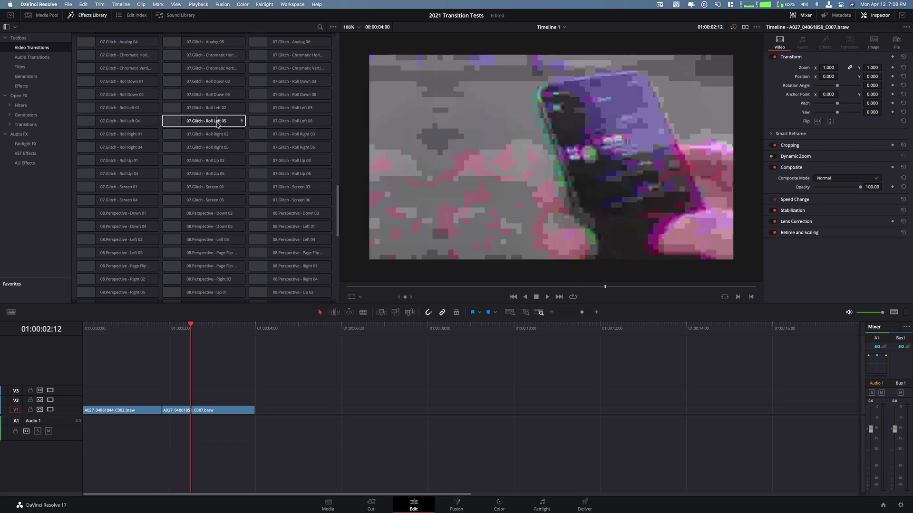
{"action": "left_click_drag", "start_coordinate": [223, 225], "coordinate": [162, 412]}
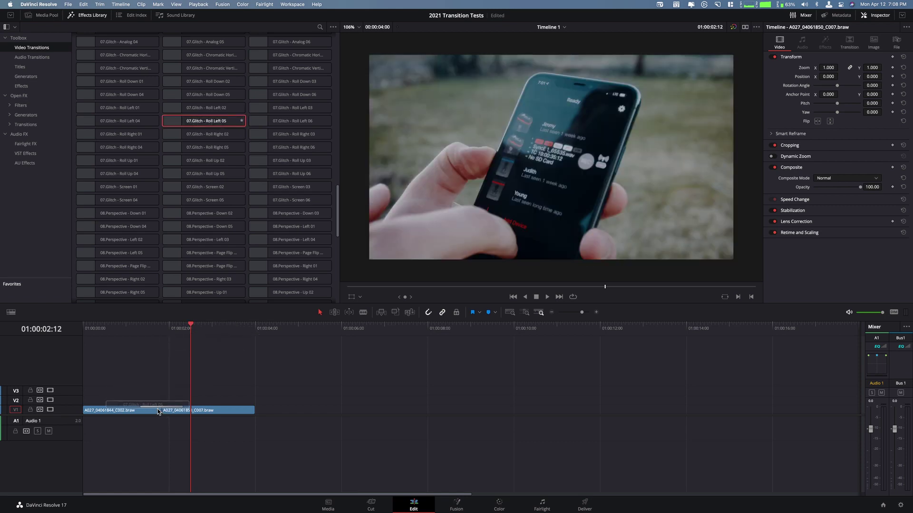
{"action": "left_click", "coordinate": [133, 329]}
{"action": "key", "text": "space"}
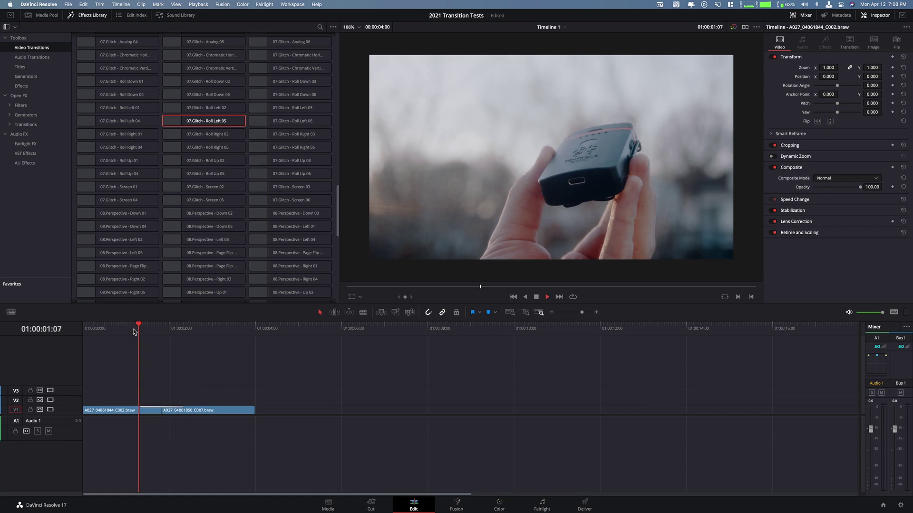
{"action": "left_click", "coordinate": [144, 343]}
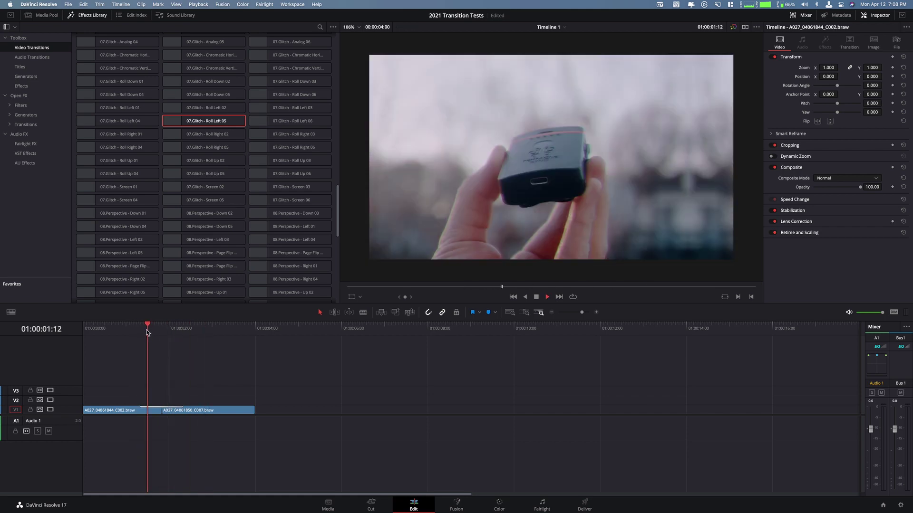
{"action": "key", "text": "space"}
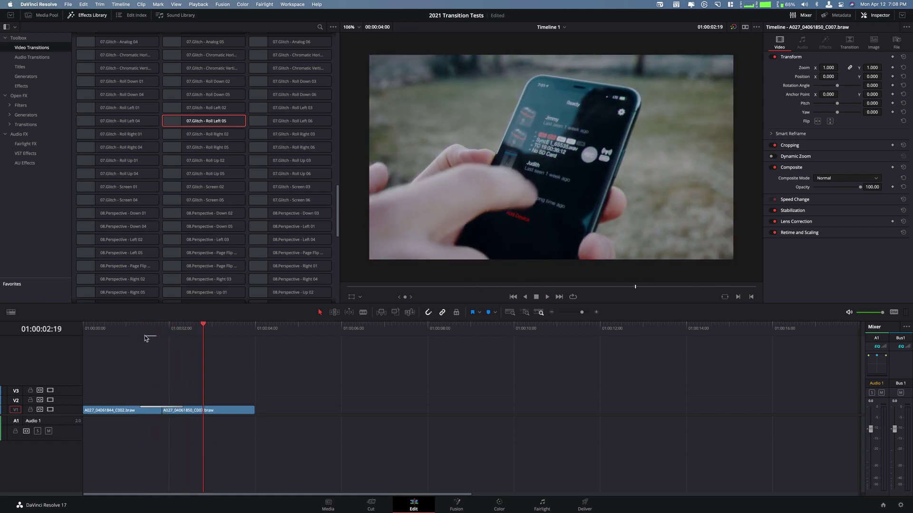
{"action": "left_click", "coordinate": [137, 330]}
{"action": "key", "text": "space"}
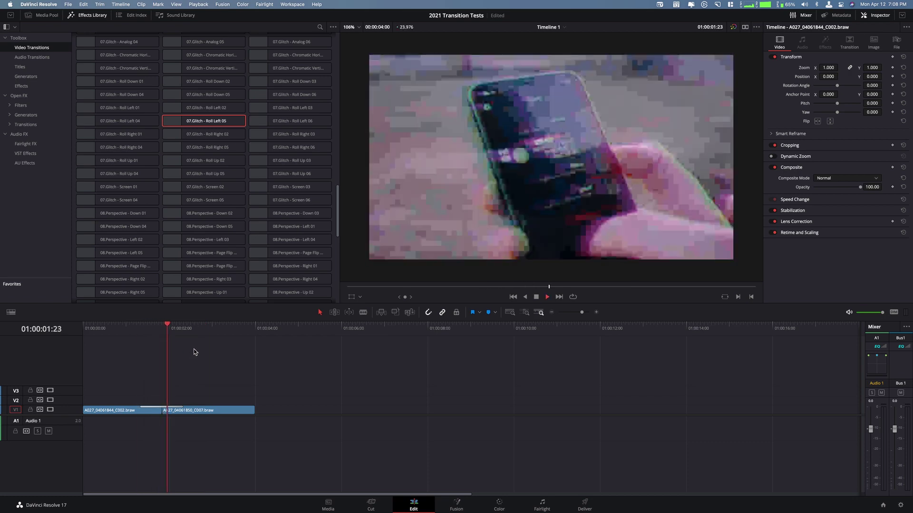
{"action": "key", "text": "space"}
Replace the transition on the cut with 05.Zoom In - Elastic, then play and scrub through it.
{"action": "scroll", "coordinate": [206, 198], "scroll_direction": "up", "scroll_amount": 5}
{"action": "left_click_drag", "start_coordinate": [216, 148], "coordinate": [162, 415]}
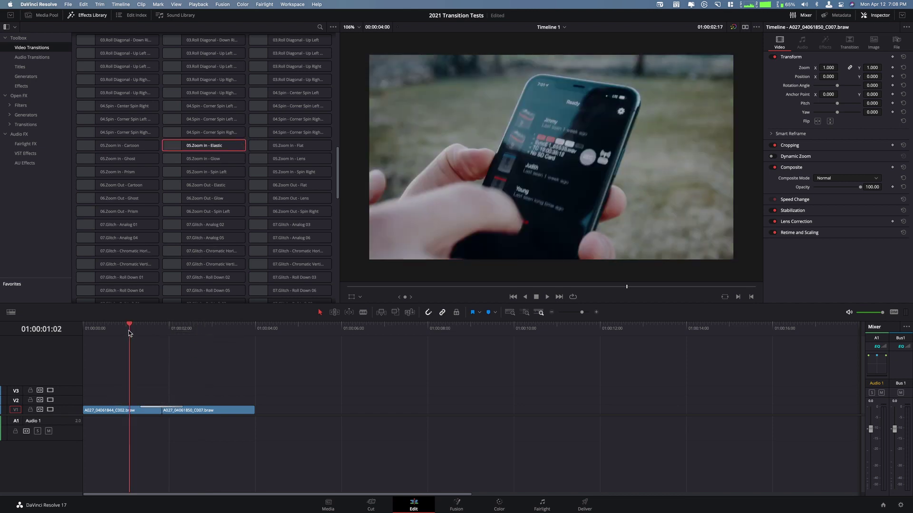
{"action": "left_click", "coordinate": [139, 335]}
{"action": "key", "text": "space"}
{"action": "key", "text": "space"}
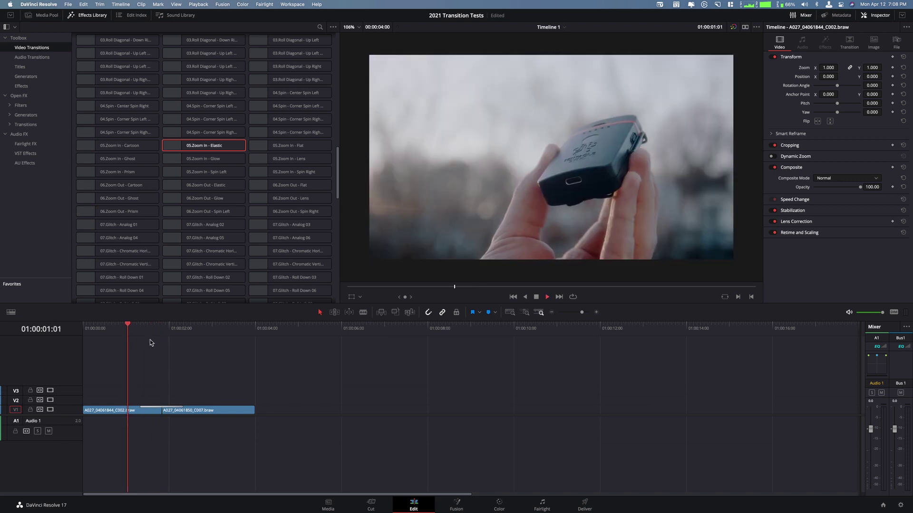
{"action": "left_click", "coordinate": [152, 336]}
{"action": "left_click_drag", "start_coordinate": [152, 336], "coordinate": [179, 336]}
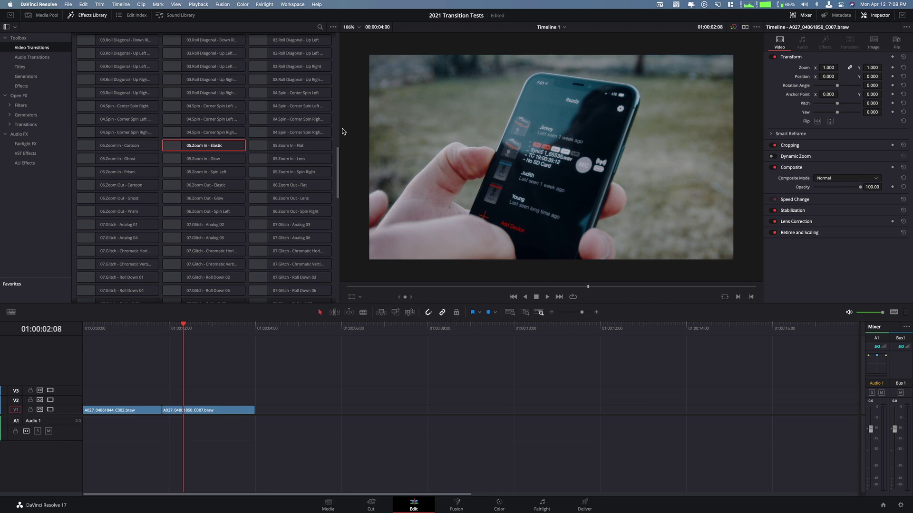
Examine the video transitions from the standard wipes through the Fade, Roll, Spin and Zoom Fusion Transitions, previewing several on the clips.
{"action": "scroll", "coordinate": [343, 131], "scroll_direction": "up", "scroll_amount": 3}
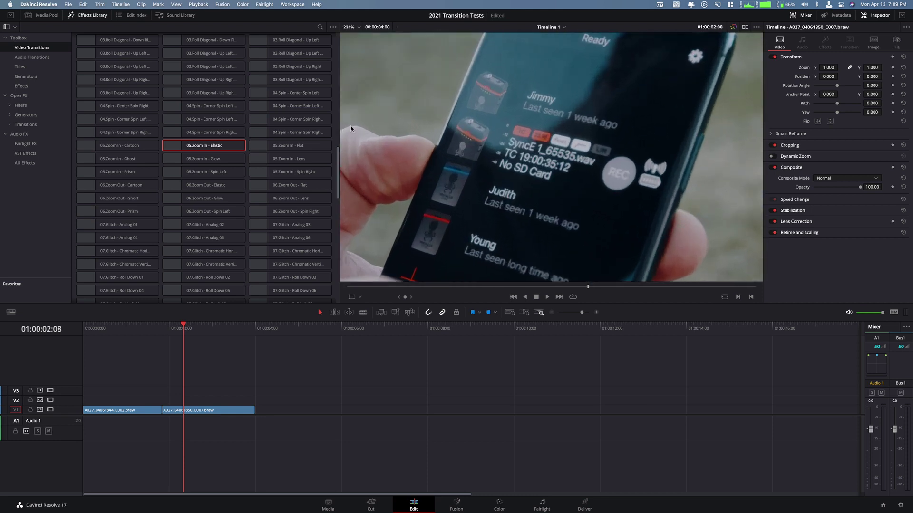
{"action": "scroll", "coordinate": [340, 126], "scroll_direction": "down", "scroll_amount": 3}
{"action": "scroll", "coordinate": [328, 122], "scroll_direction": "up", "scroll_amount": 5}
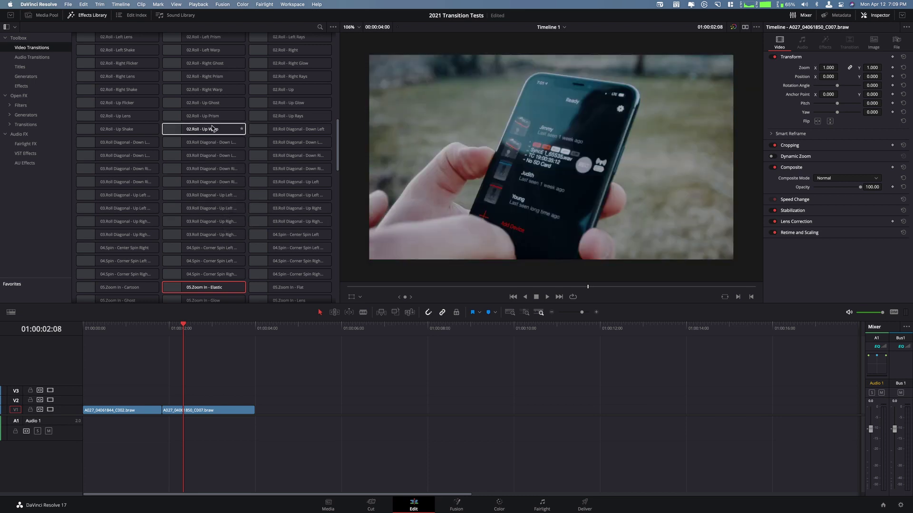
{"action": "scroll", "coordinate": [218, 103], "scroll_direction": "up", "scroll_amount": 2}
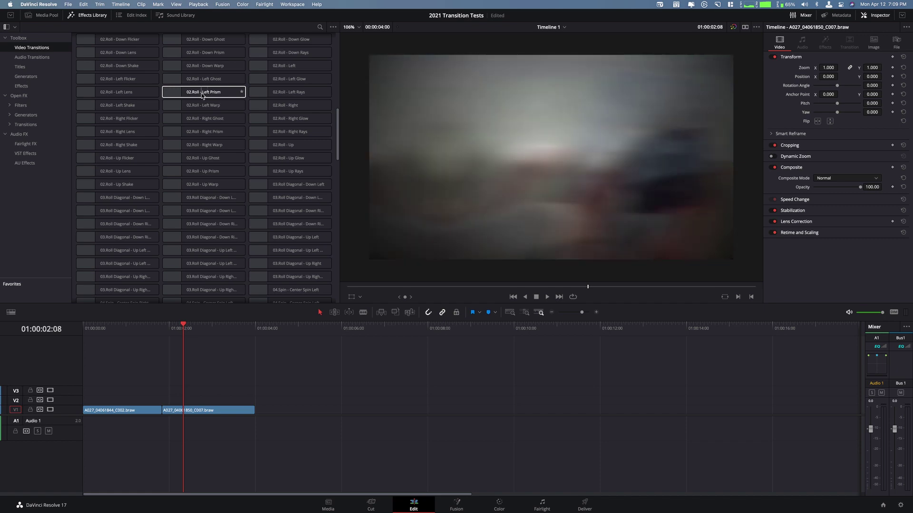
{"action": "scroll", "coordinate": [205, 95], "scroll_direction": "up", "scroll_amount": 3}
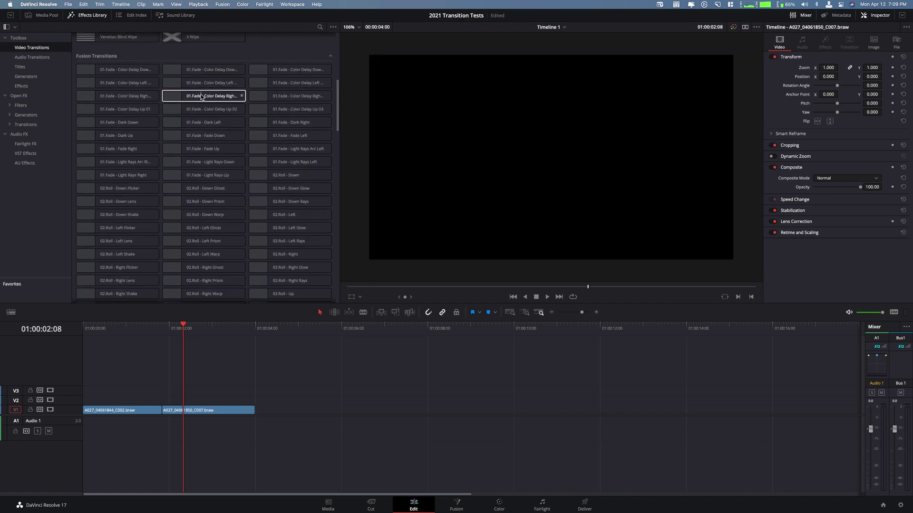
{"action": "scroll", "coordinate": [223, 133], "scroll_direction": "up", "scroll_amount": 4}
{"action": "scroll", "coordinate": [219, 95], "scroll_direction": "up", "scroll_amount": 8}
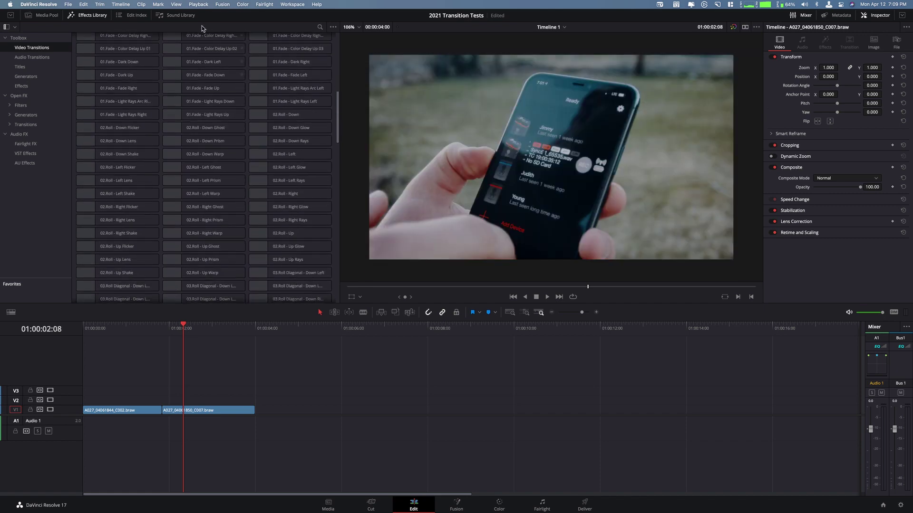
{"action": "scroll", "coordinate": [232, 106], "scroll_direction": "down", "scroll_amount": 1}
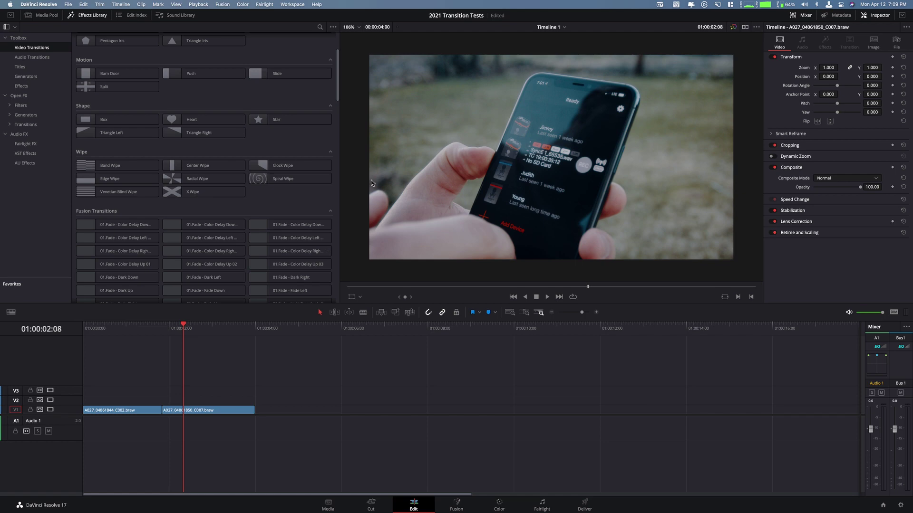
{"action": "scroll", "coordinate": [255, 247], "scroll_direction": "down", "scroll_amount": 20}
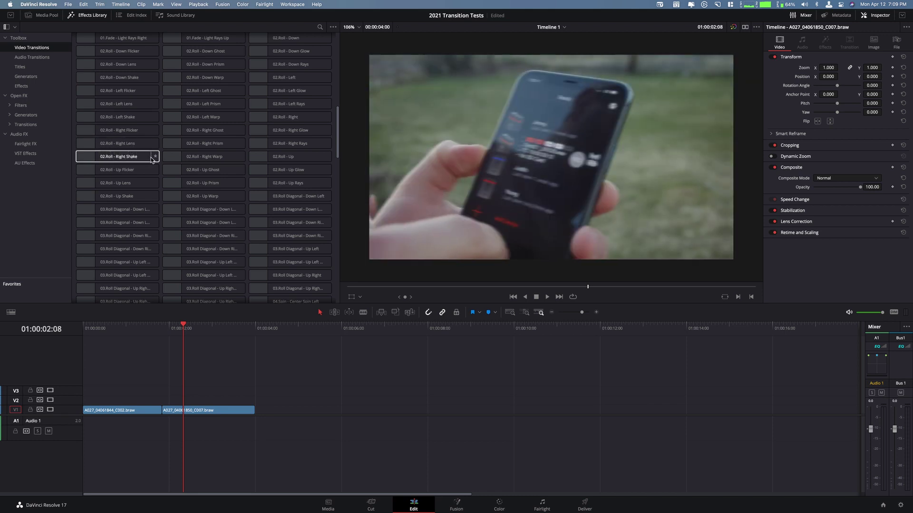
{"action": "scroll", "coordinate": [142, 159], "scroll_direction": "down", "scroll_amount": 5}
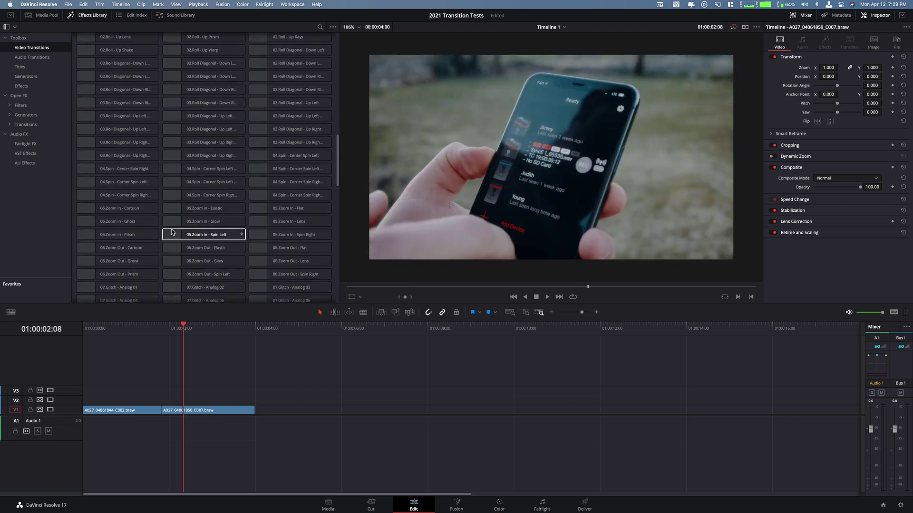
{"action": "scroll", "coordinate": [107, 235], "scroll_direction": "down", "scroll_amount": 5}
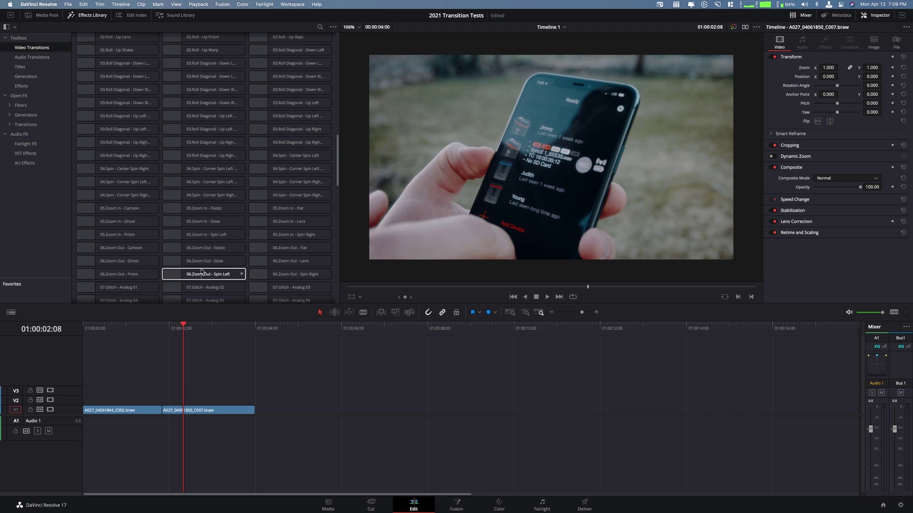
Replace the transition on the cut between the V1 clips with 06.Zoom Out - Spin Left, then play and scrub through it.
{"action": "left_click_drag", "start_coordinate": [236, 278], "coordinate": [165, 414]}
{"action": "left_click_drag", "start_coordinate": [146, 333], "coordinate": [95, 333]}
{"action": "key", "text": "space"}
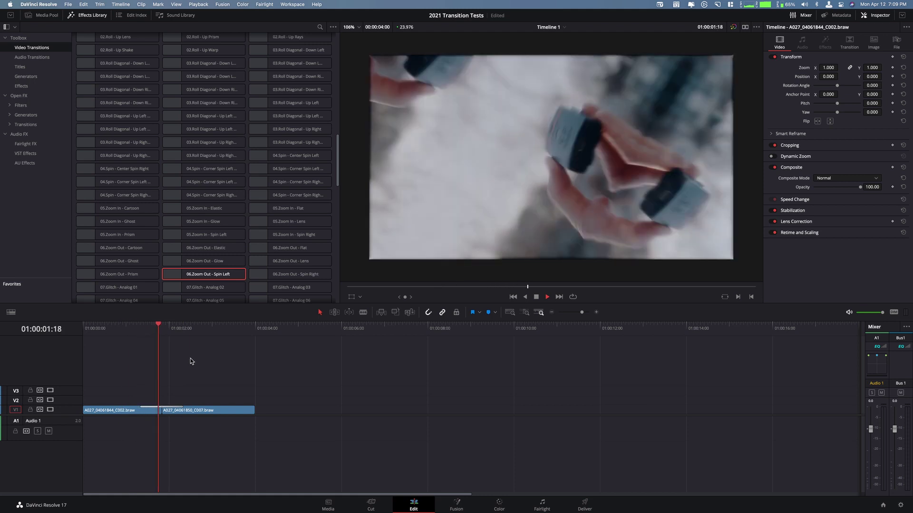
{"action": "key", "text": "space"}
{"action": "left_click", "coordinate": [149, 338]}
{"action": "key", "text": "space"}
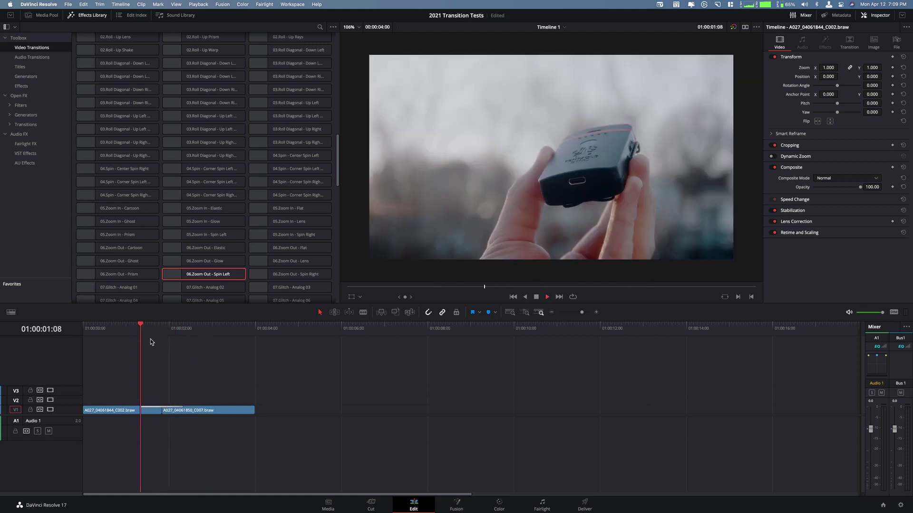
{"action": "key", "text": "space"}
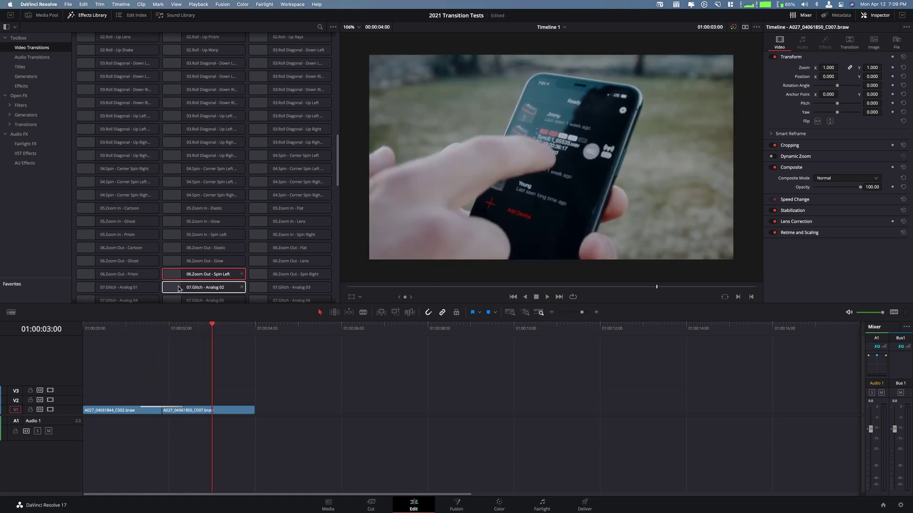
{"action": "mouse_move", "coordinate": [182, 340]}
{"action": "left_mouse_down"}
{"action": "mouse_move", "coordinate": [148, 329]}
{"action": "mouse_move", "coordinate": [192, 333]}
{"action": "left_mouse_up"}
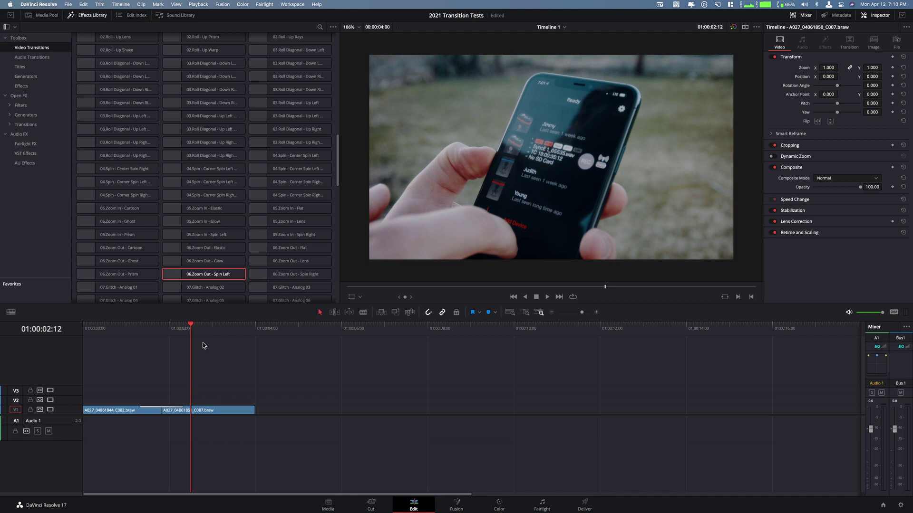
Lengthen the Spin Left transition on the cut to 42 frames and play through it.
{"action": "mouse_move", "coordinate": [181, 406]}
{"action": "left_mouse_down"}
{"action": "mouse_move", "coordinate": [170, 408]}
{"action": "mouse_move", "coordinate": [199, 407]}
{"action": "left_mouse_up"}
{"action": "left_click", "coordinate": [109, 328]}
{"action": "key", "text": "space"}
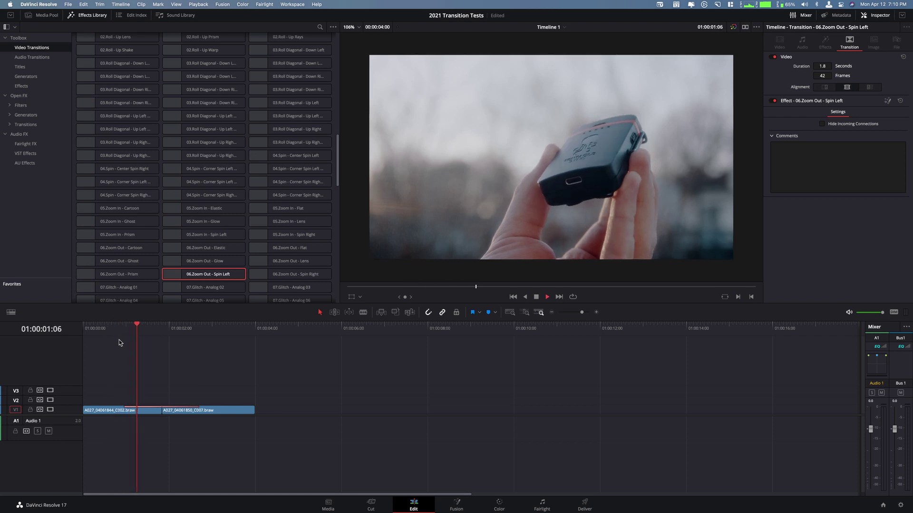
{"action": "key", "text": "space"}
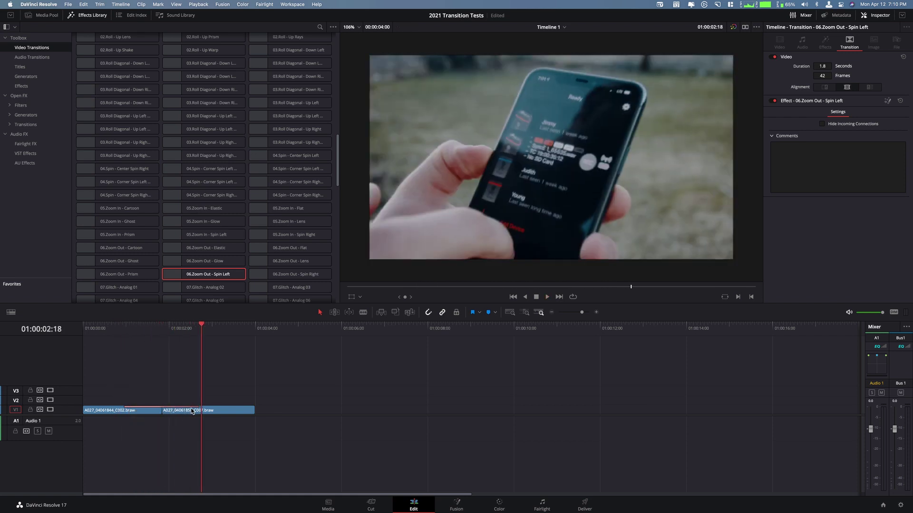
Shorten the Spin Left transition on the cut to 8 frames and play through it.
{"action": "key", "text": "super+s"}
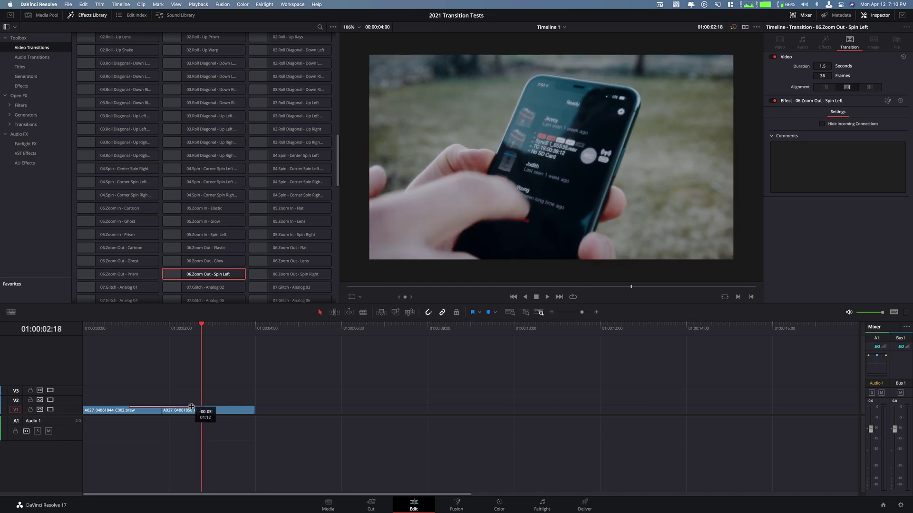
{"action": "left_click_drag", "start_coordinate": [191, 407], "coordinate": [168, 407]}
{"action": "left_click", "coordinate": [152, 344]}
{"action": "key", "text": "space"}
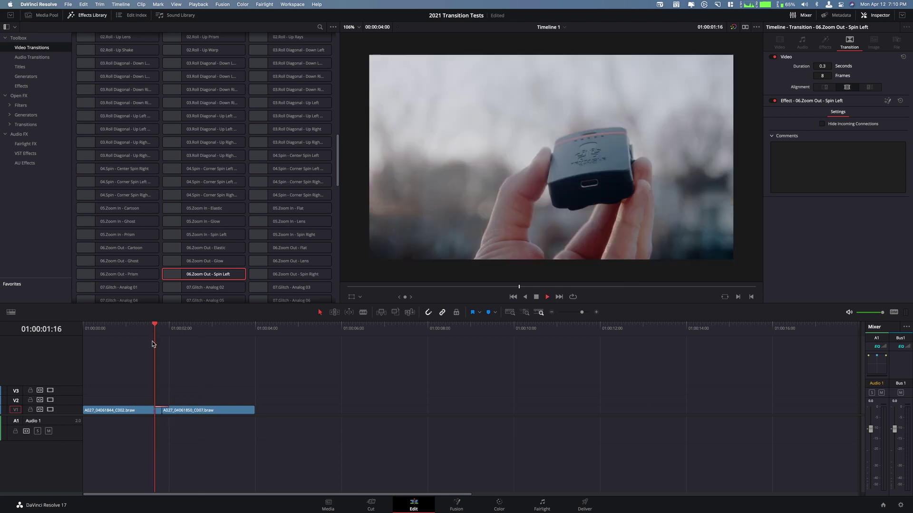
{"action": "key", "text": "space"}
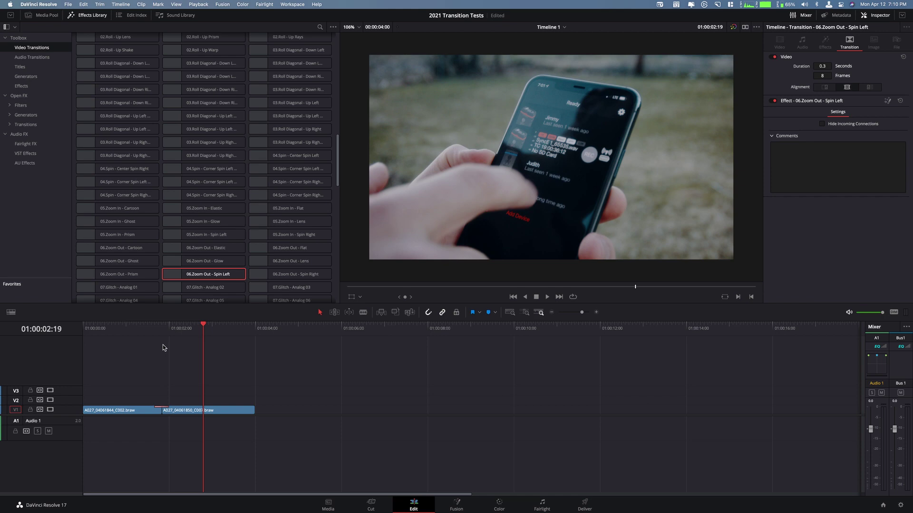
Examine the Fusion Transitions from Roll and Zoom through Glitch, Perspective and Split, previewing several, and return to the start of the video transitions.
{"action": "scroll", "coordinate": [195, 206], "scroll_direction": "up", "scroll_amount": 5}
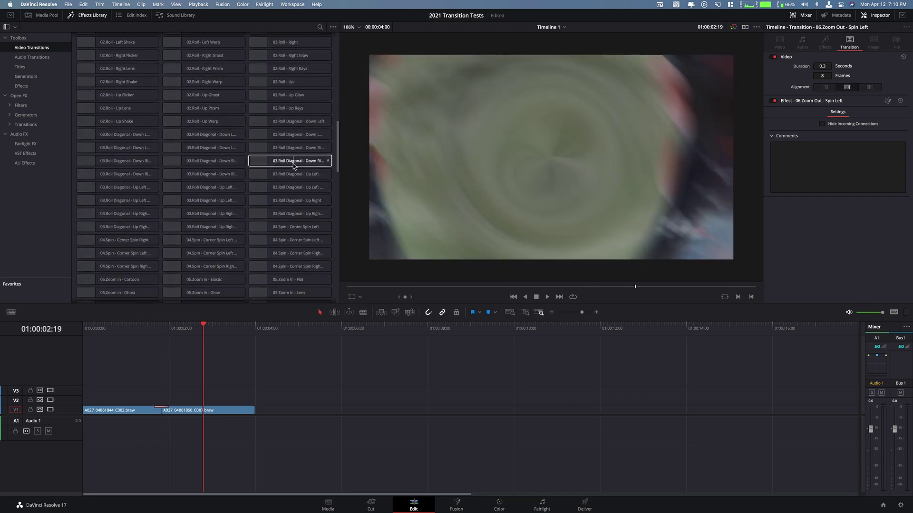
{"action": "scroll", "coordinate": [276, 165], "scroll_direction": "down", "scroll_amount": 8}
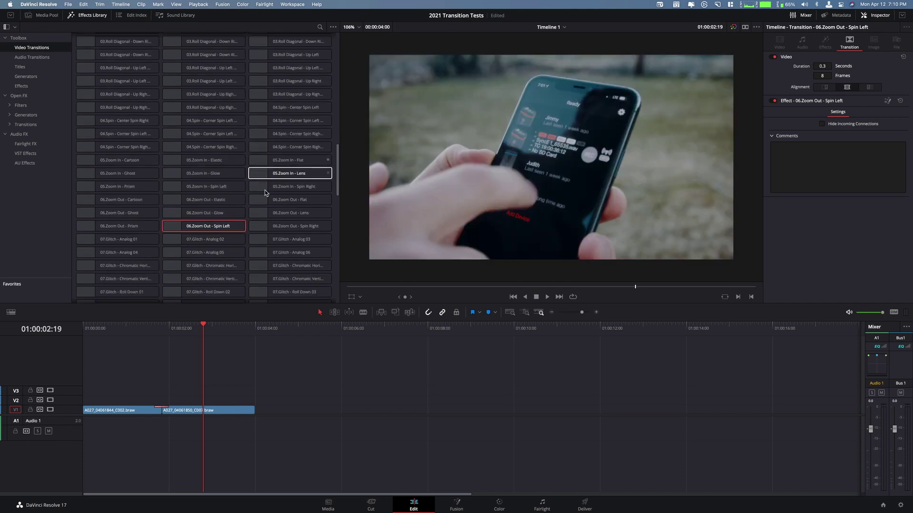
{"action": "scroll", "coordinate": [276, 211], "scroll_direction": "down", "scroll_amount": 8}
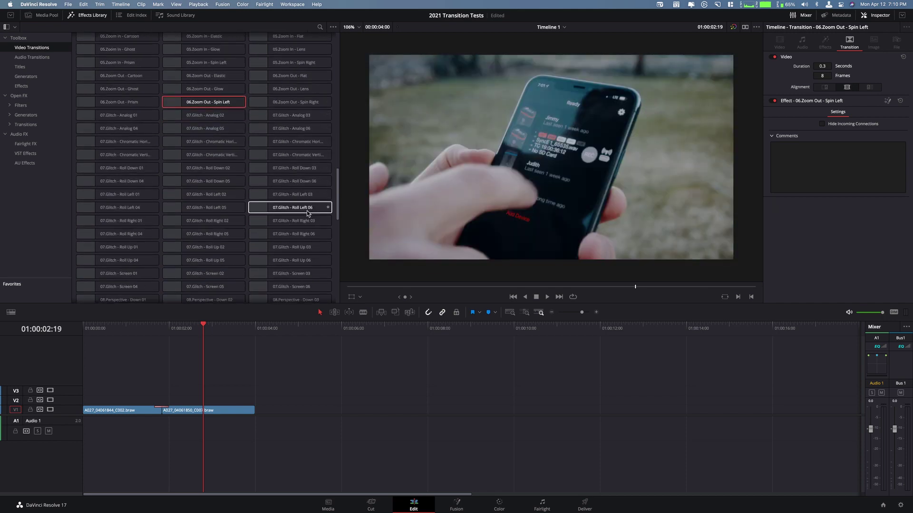
{"action": "scroll", "coordinate": [299, 212], "scroll_direction": "down", "scroll_amount": 5}
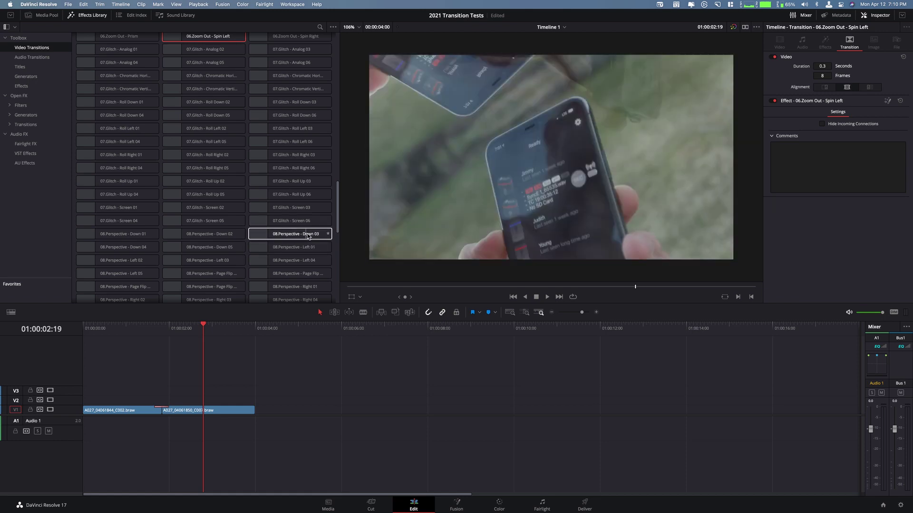
{"action": "scroll", "coordinate": [307, 236], "scroll_direction": "down", "scroll_amount": 7}
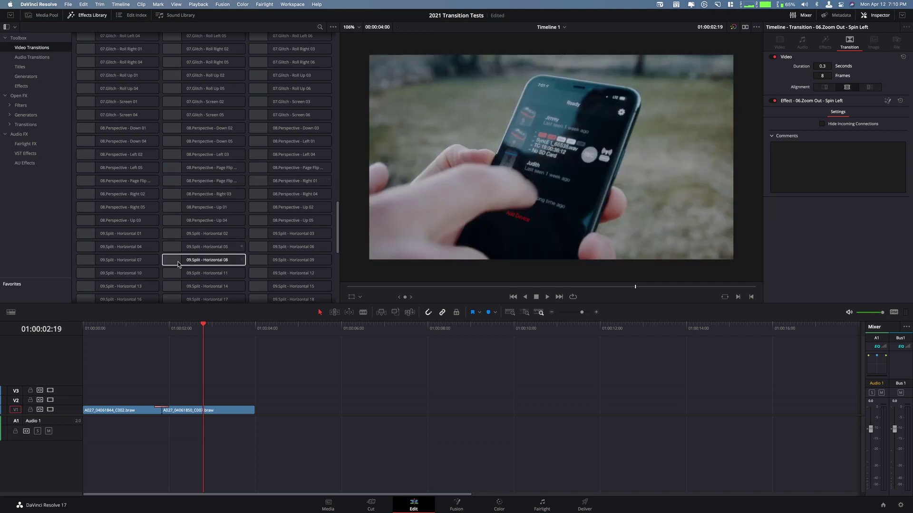
{"action": "scroll", "coordinate": [141, 264], "scroll_direction": "down", "scroll_amount": 3}
{"action": "scroll", "coordinate": [141, 264], "scroll_direction": "down", "scroll_amount": 1}
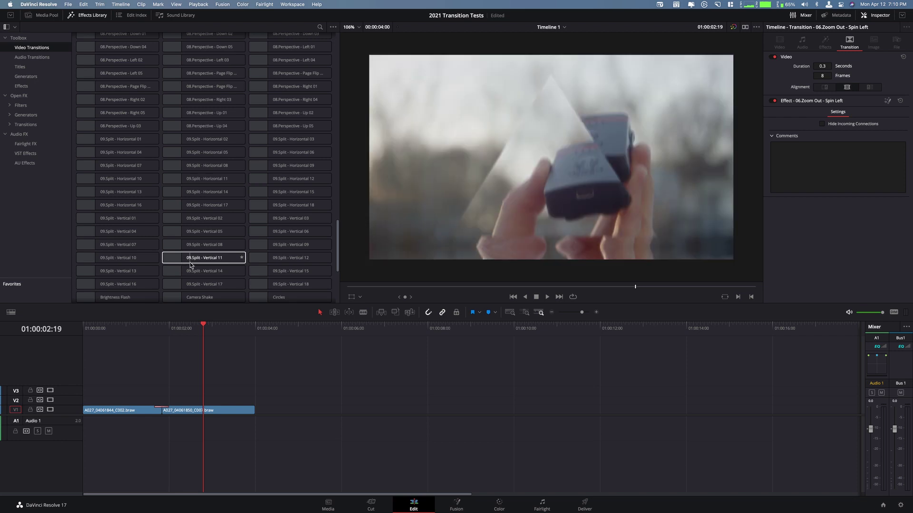
{"action": "scroll", "coordinate": [211, 264], "scroll_direction": "down", "scroll_amount": 5}
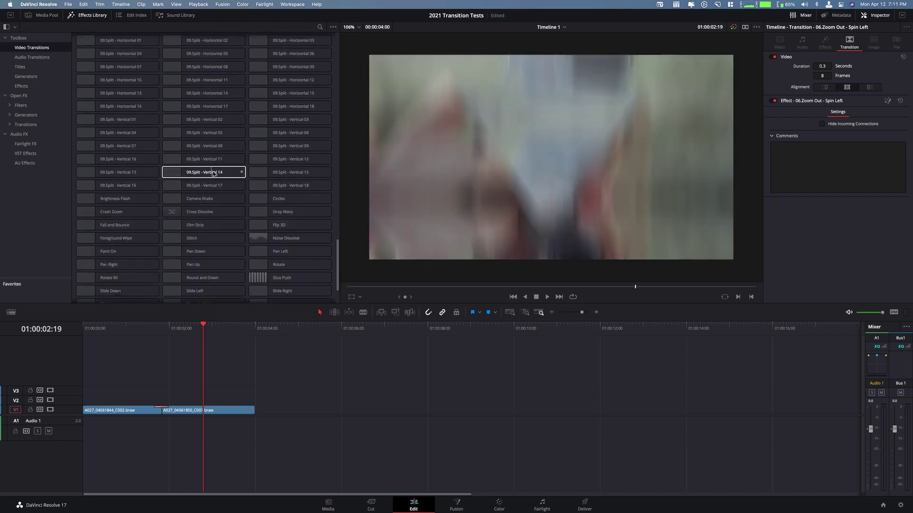
{"action": "scroll", "coordinate": [233, 175], "scroll_direction": "up", "scroll_amount": 10}
{"action": "scroll", "coordinate": [232, 175], "scroll_direction": "up", "scroll_amount": 20}
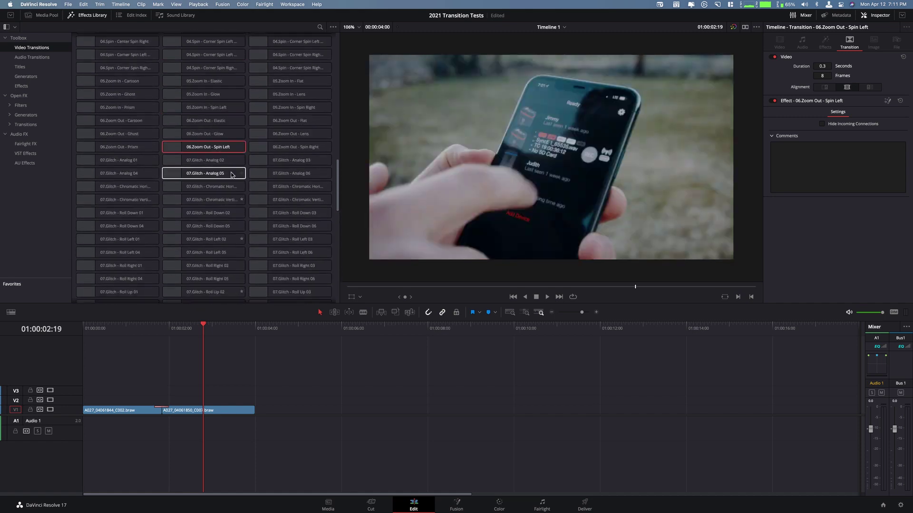
{"action": "scroll", "coordinate": [282, 173], "scroll_direction": "up", "scroll_amount": 15}
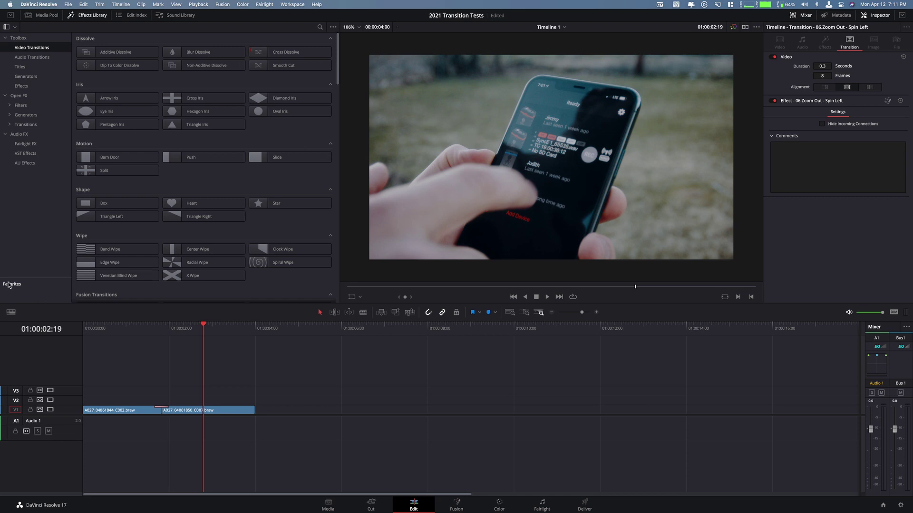
Bring up the Media Pool, extend the Spin Left transition on the cut to 22 frames and play through it.
{"action": "left_click", "coordinate": [33, 15]}
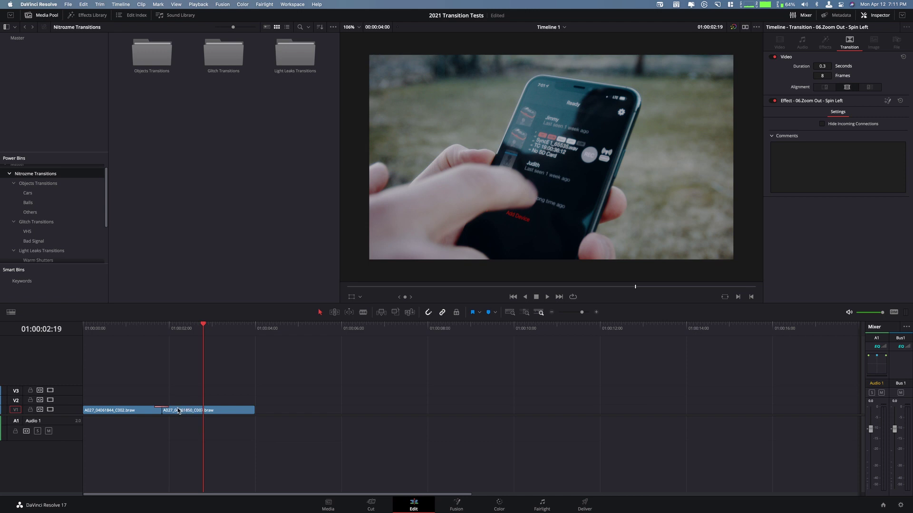
{"action": "left_click_drag", "start_coordinate": [168, 408], "coordinate": [182, 411]}
{"action": "left_click_drag", "start_coordinate": [191, 332], "coordinate": [143, 333]}
{"action": "key", "text": "space"}
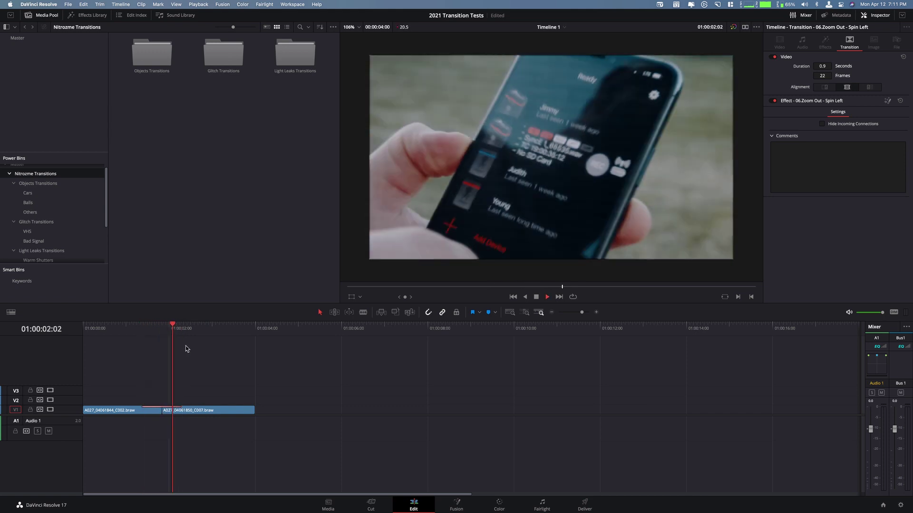
{"action": "key", "text": "space"}
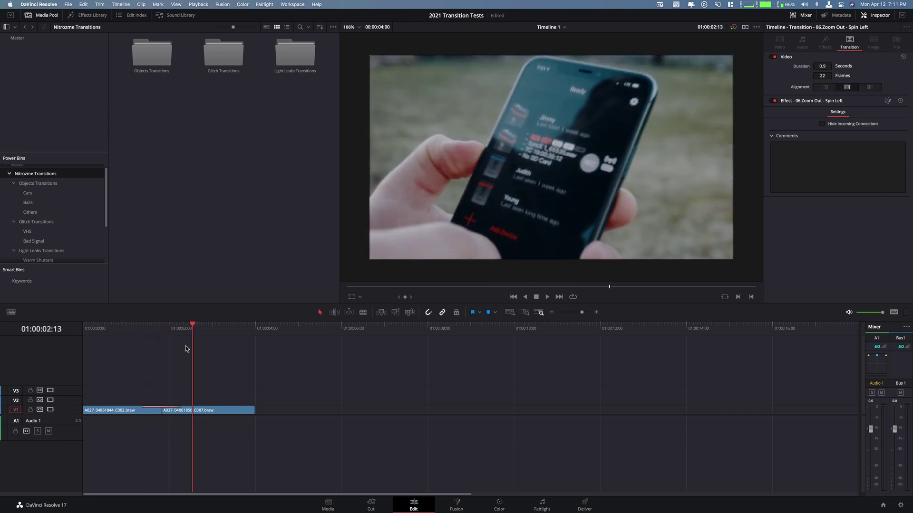